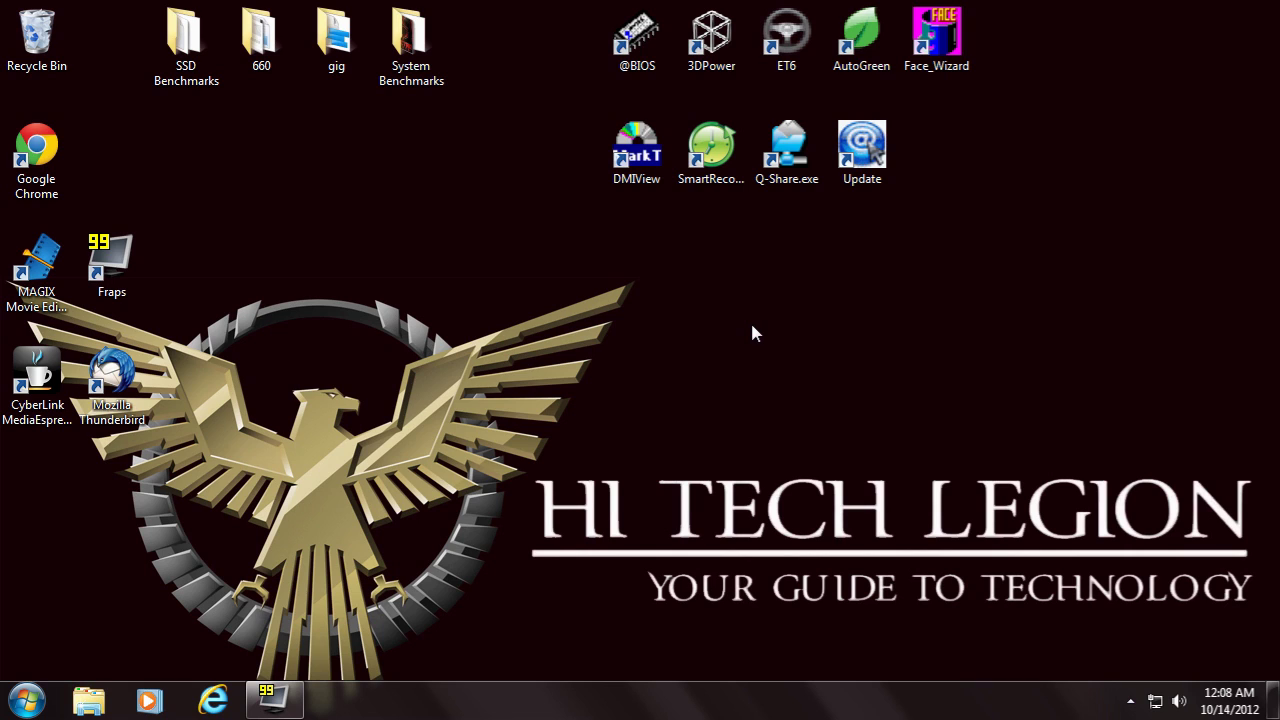
{"action": "left_click", "coordinate": [627, 51]}
{"action": "double_click", "coordinate": [626, 52]}
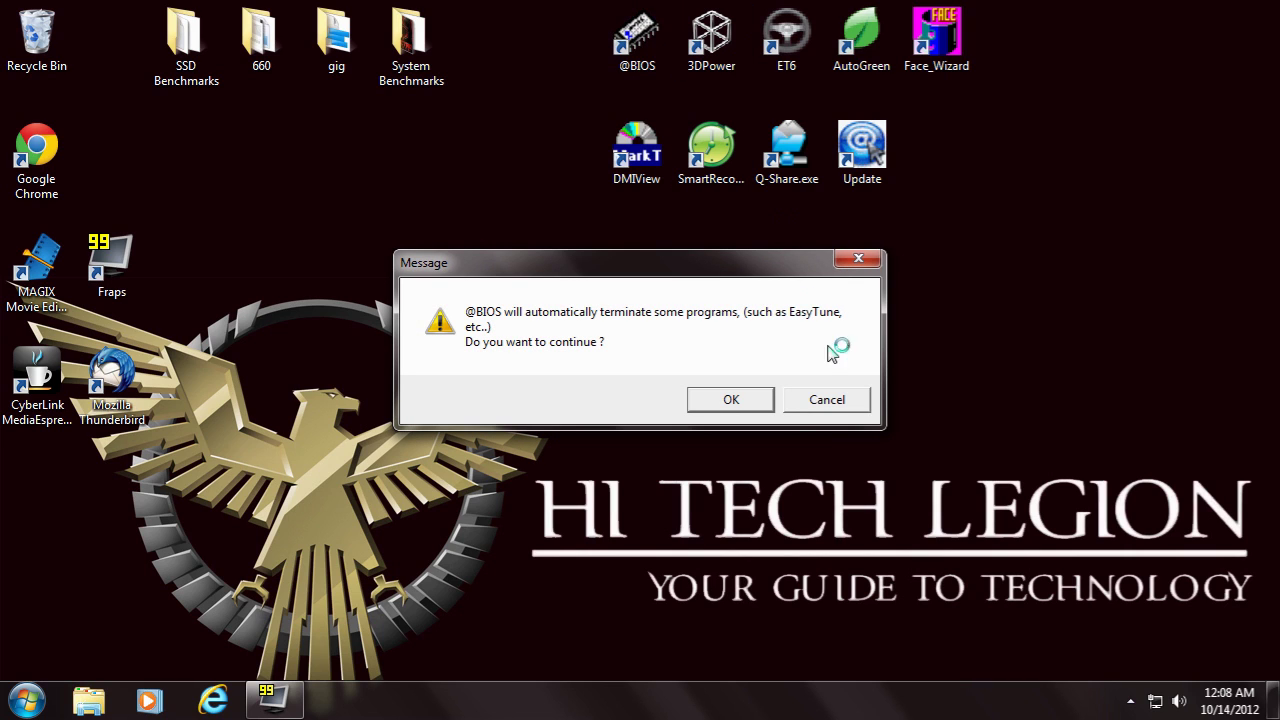
{"action": "left_click", "coordinate": [745, 400]}
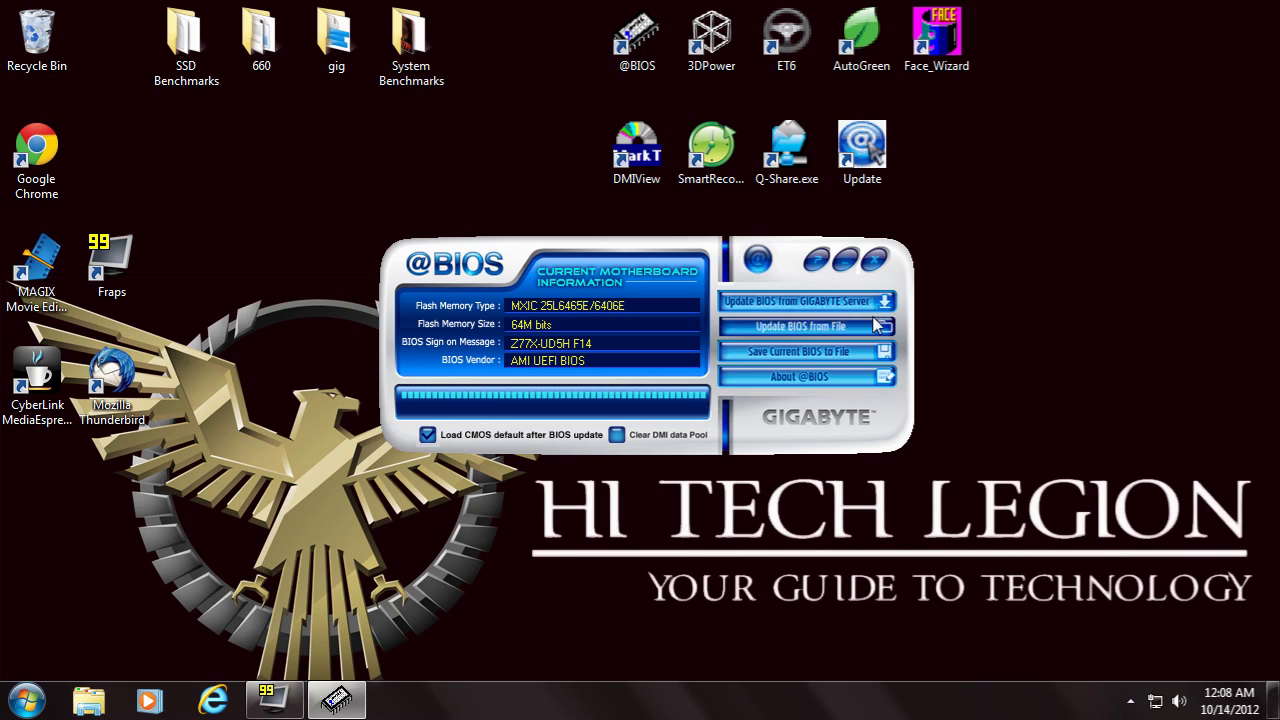
{"action": "left_click", "coordinate": [876, 259]}
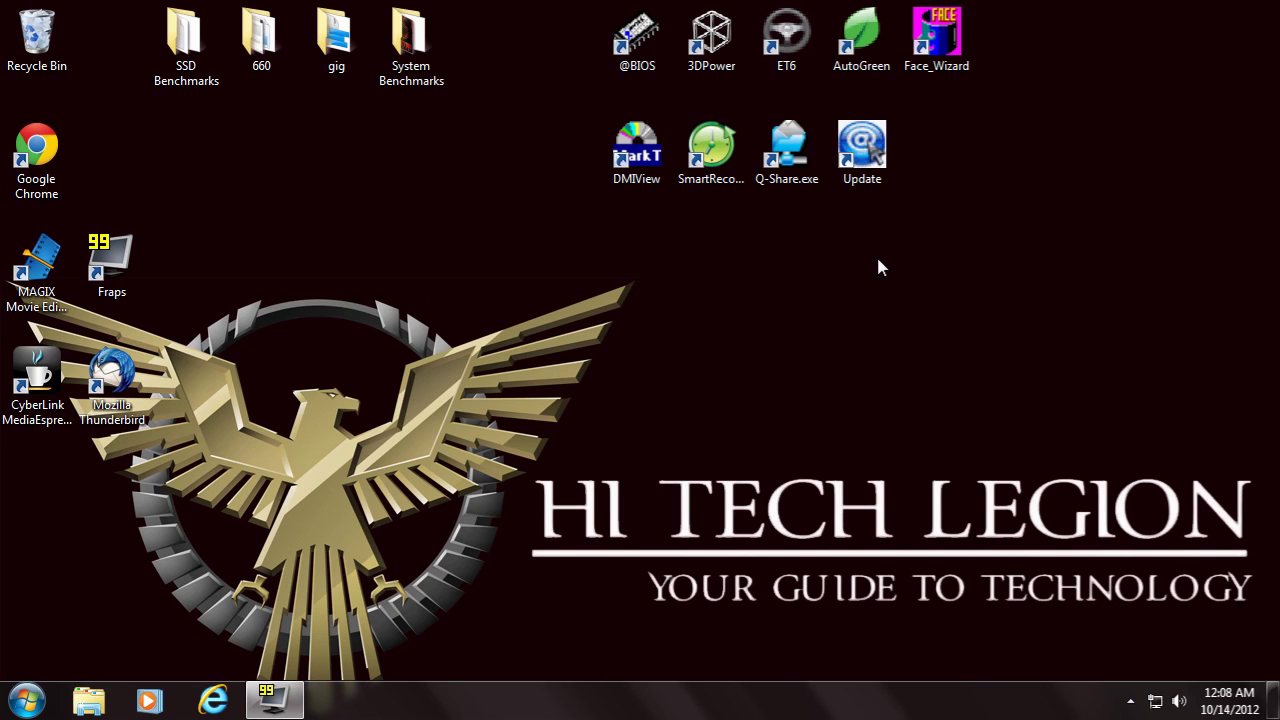
- Launch 3D Power, look through its Voltage, Frequency and Phase pages, and close it
{"action": "left_click", "coordinate": [704, 42]}
{"action": "double_click", "coordinate": [704, 42]}
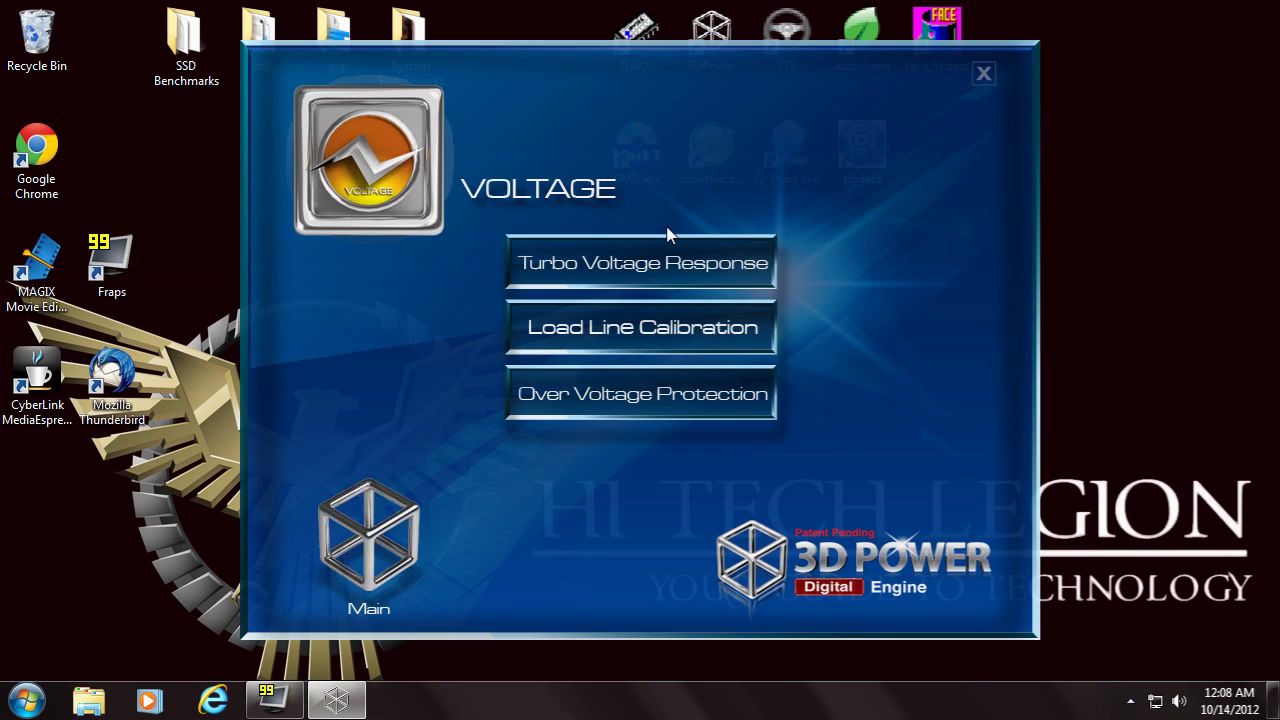
{"action": "left_click", "coordinate": [418, 530]}
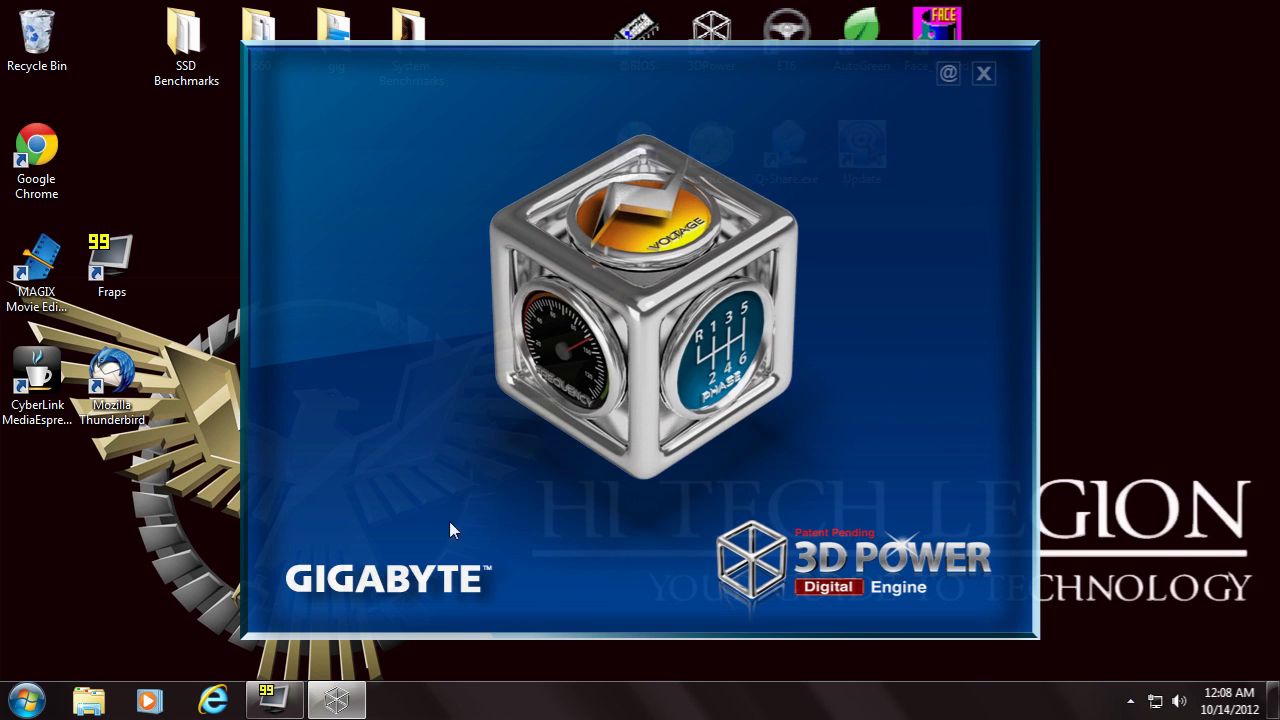
{"action": "left_click", "coordinate": [587, 346]}
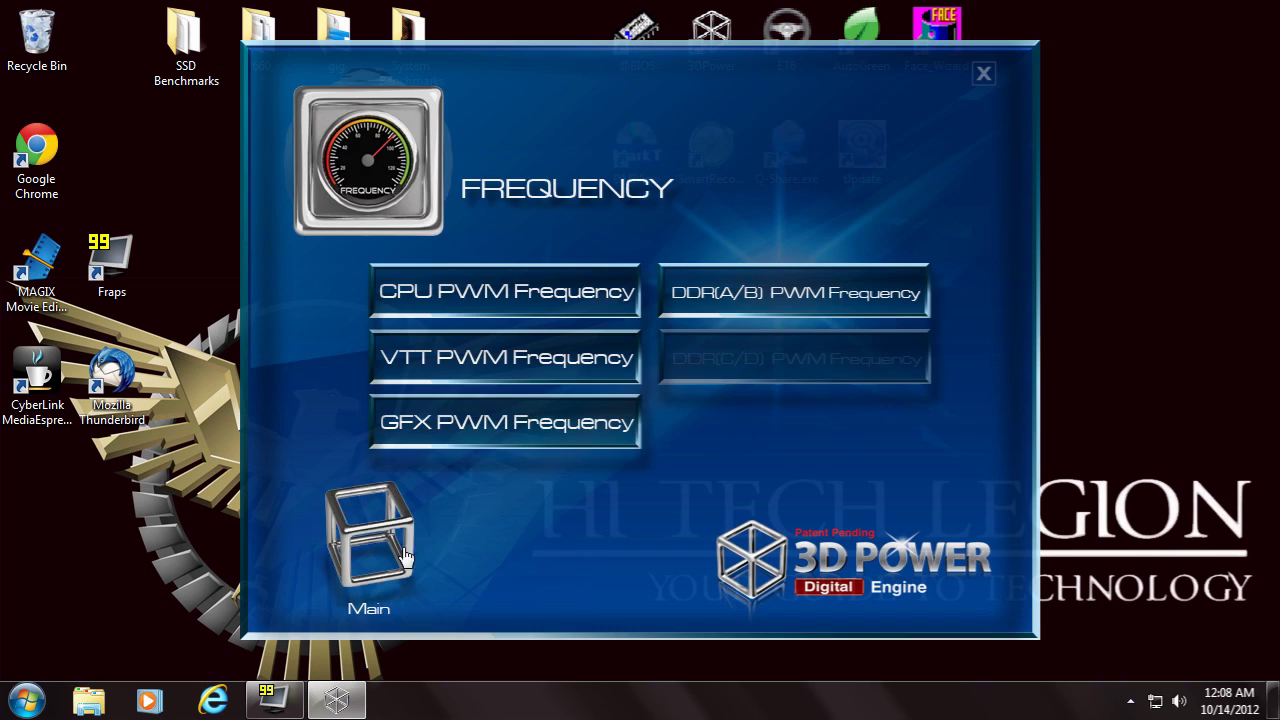
{"action": "left_click", "coordinate": [405, 556]}
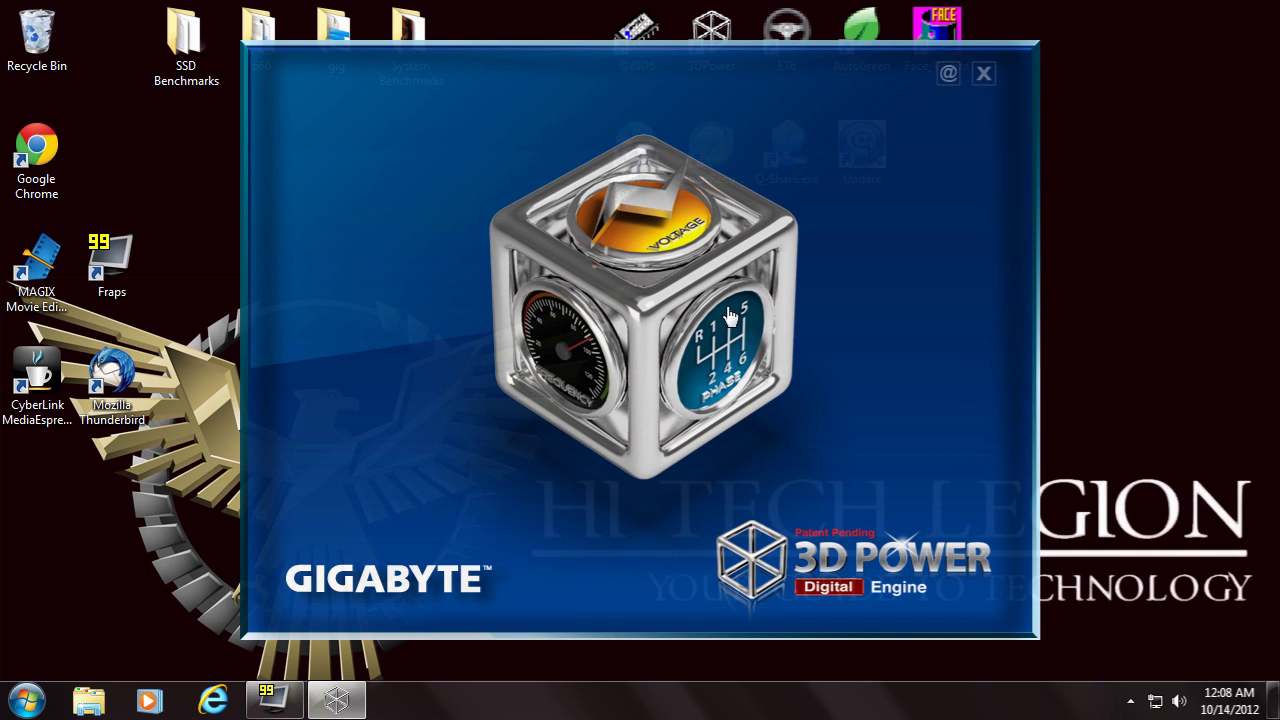
{"action": "left_click", "coordinate": [718, 388]}
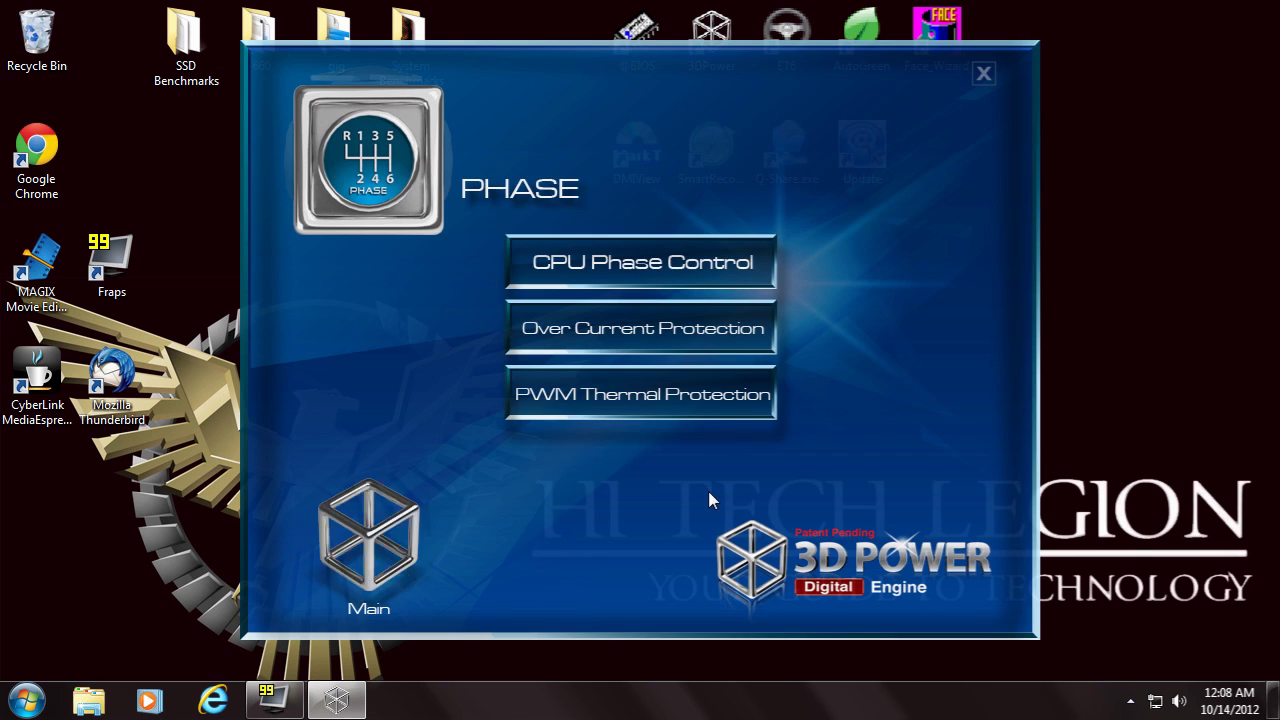
{"action": "left_click", "coordinate": [982, 73]}
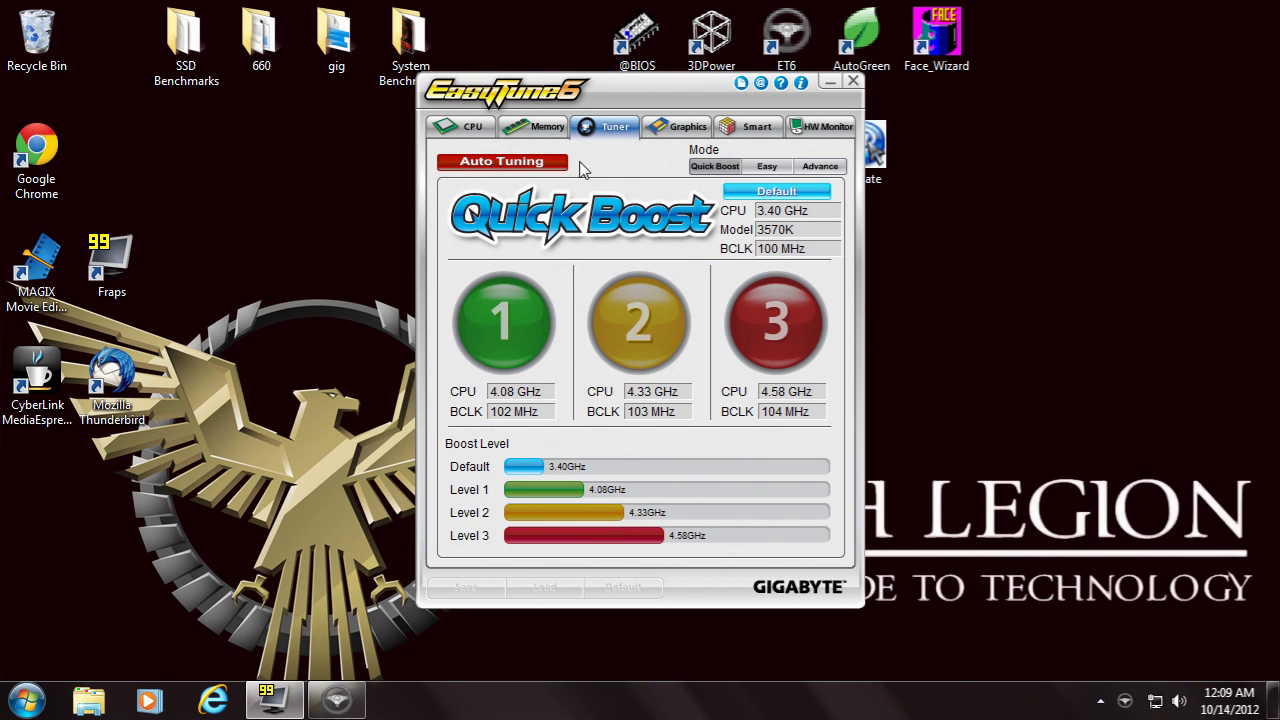
- Review the CPU and memory details in EasyTune6, and the tuner's Quick Boost, Easy and Advance modes
{"action": "left_click", "coordinate": [471, 138]}
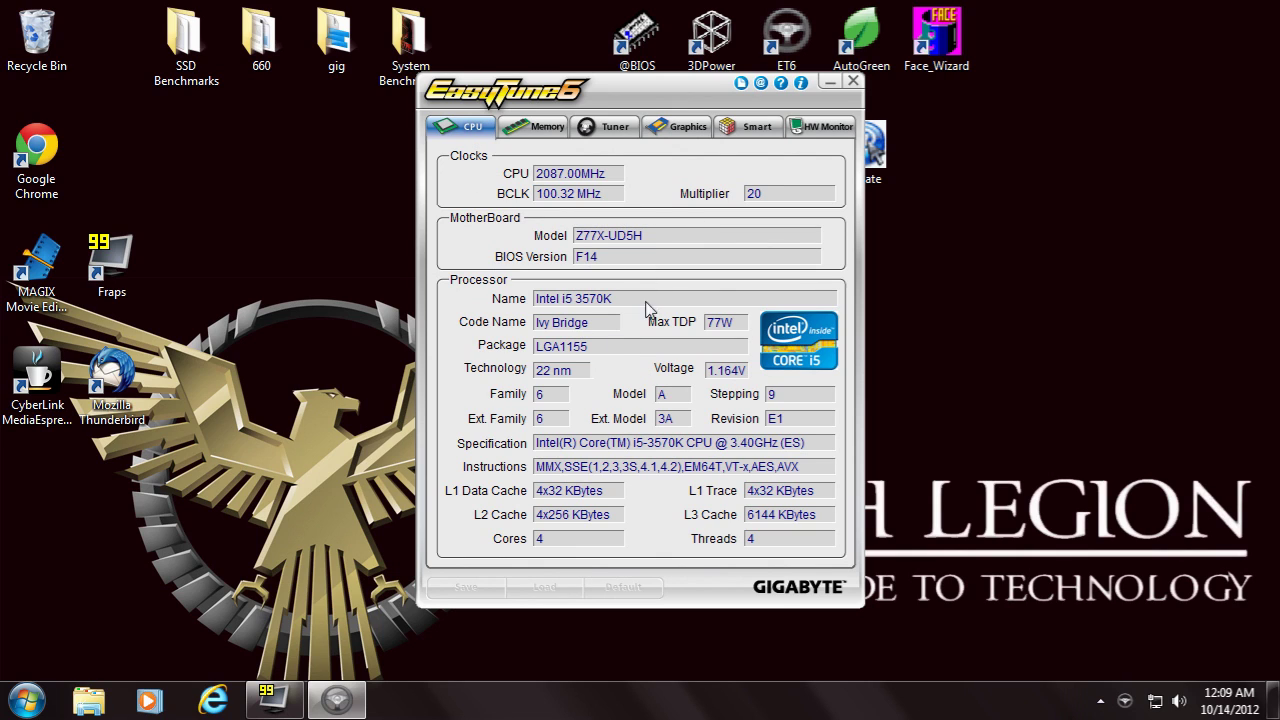
{"action": "left_click", "coordinate": [541, 132]}
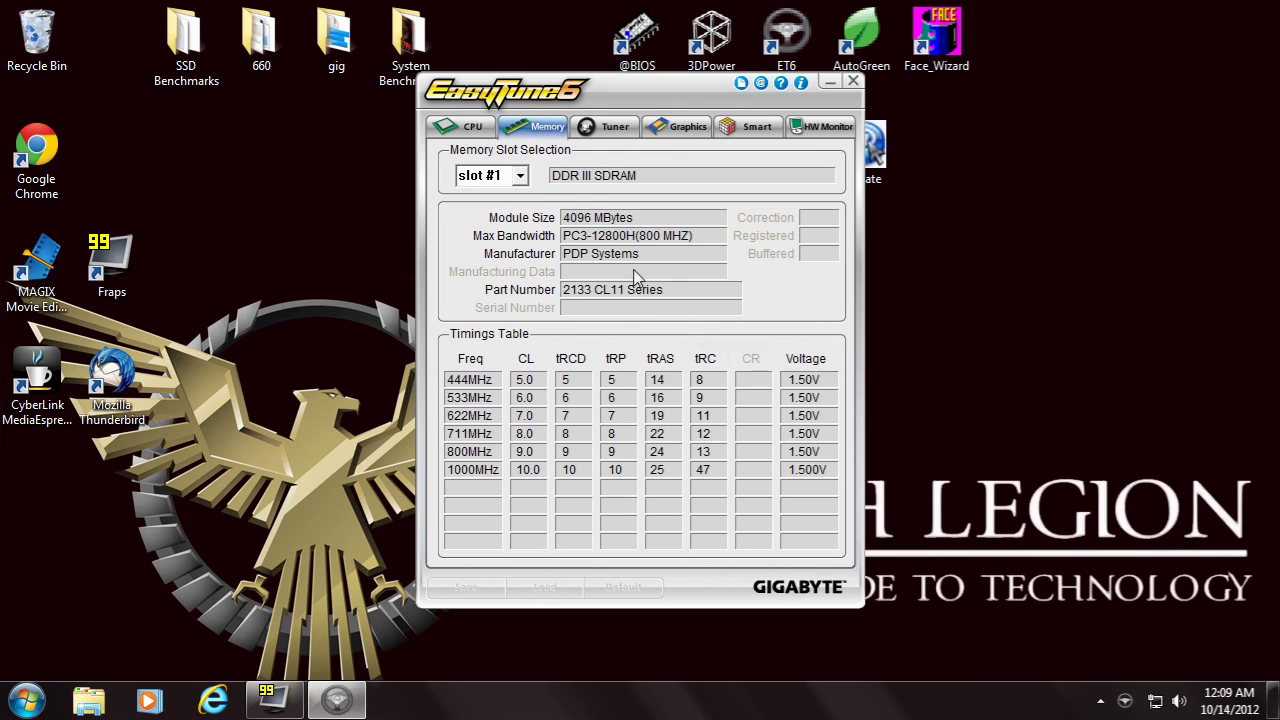
{"action": "left_click", "coordinate": [609, 128]}
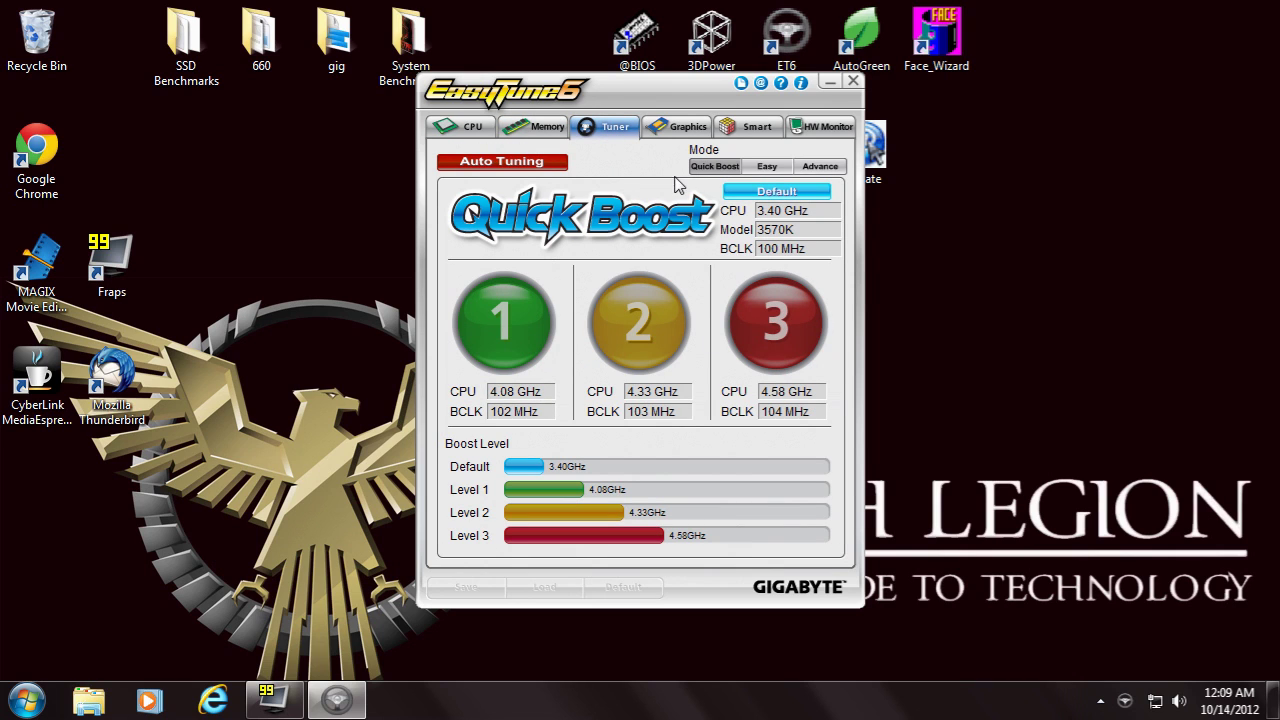
{"action": "left_click", "coordinate": [766, 168]}
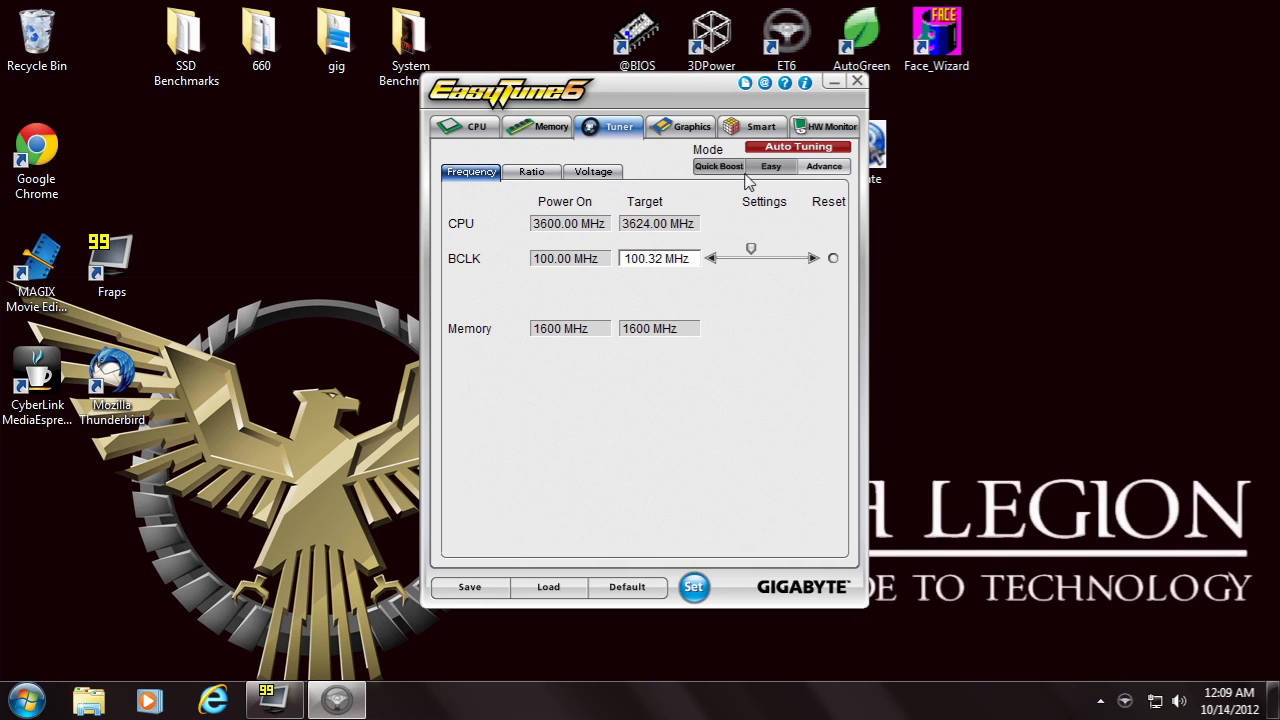
{"action": "left_click", "coordinate": [824, 167]}
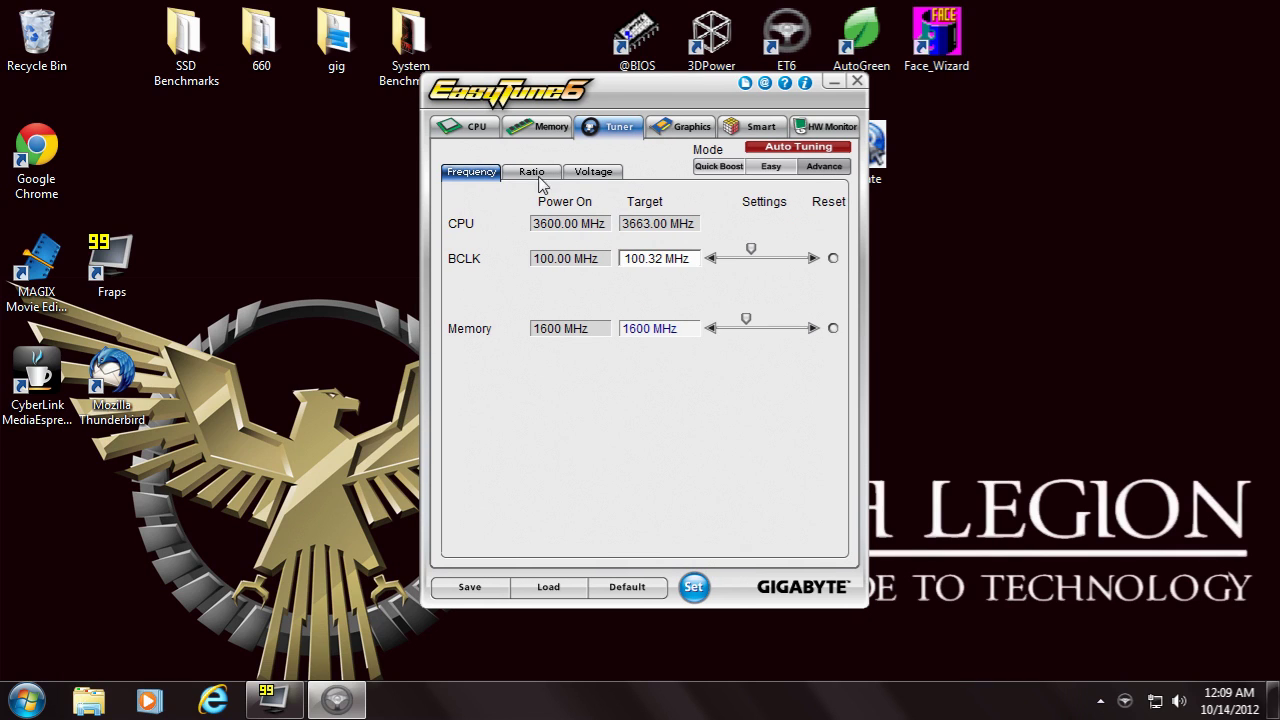
- Review the graphics clocks, CPU fan curve, and hardware monitor's fan, temperature and voltage readings, and close EasyTune6
{"action": "left_click", "coordinate": [692, 127]}
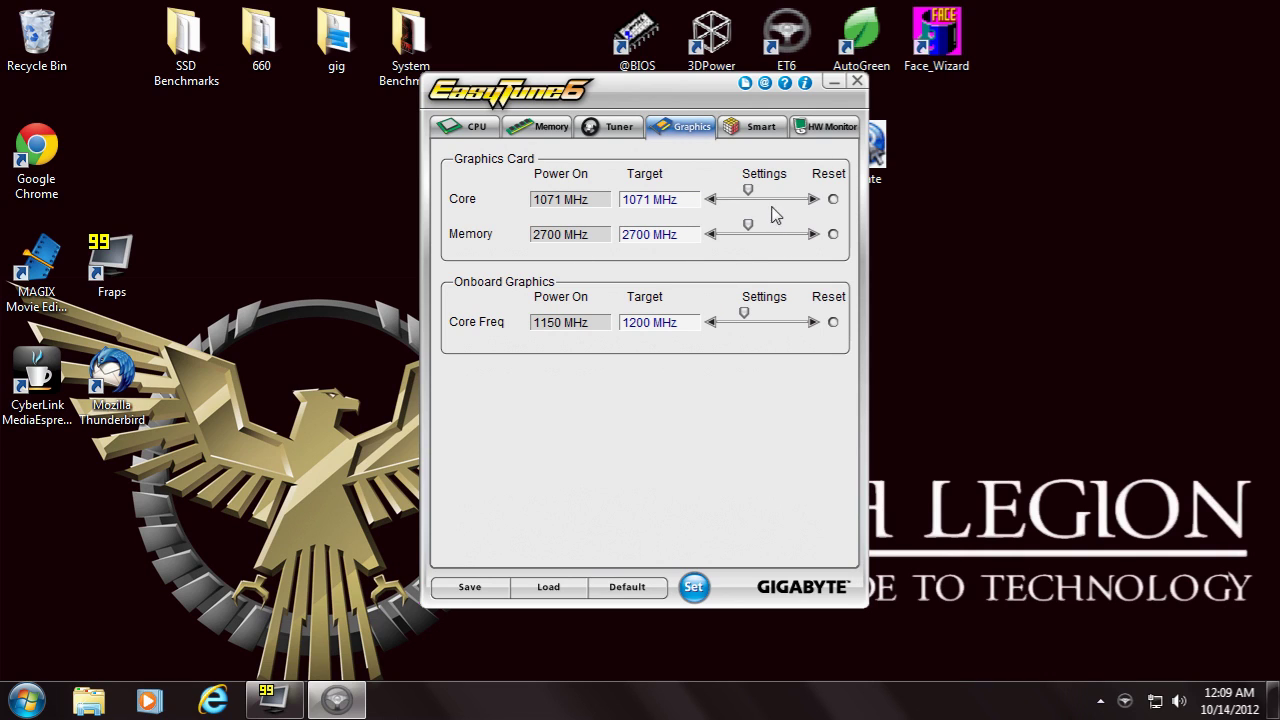
{"action": "left_click", "coordinate": [760, 127]}
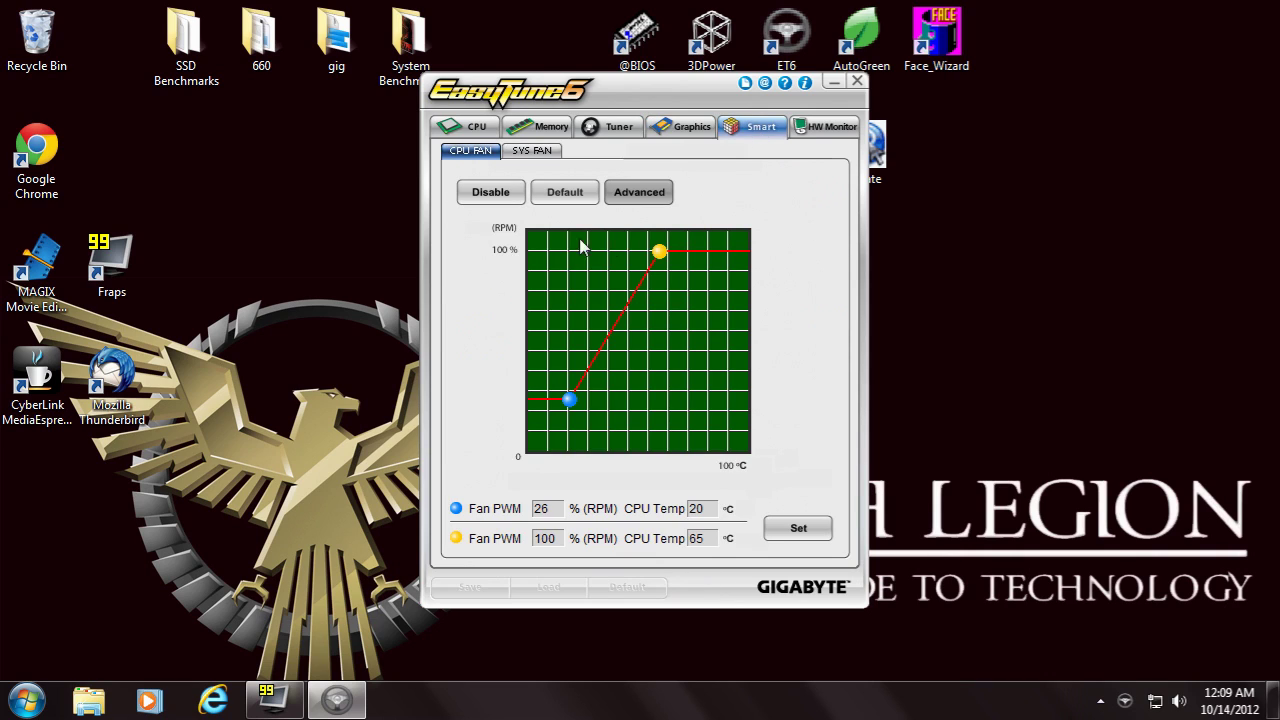
{"action": "left_click", "coordinate": [819, 134]}
{"action": "left_click", "coordinate": [549, 191]}
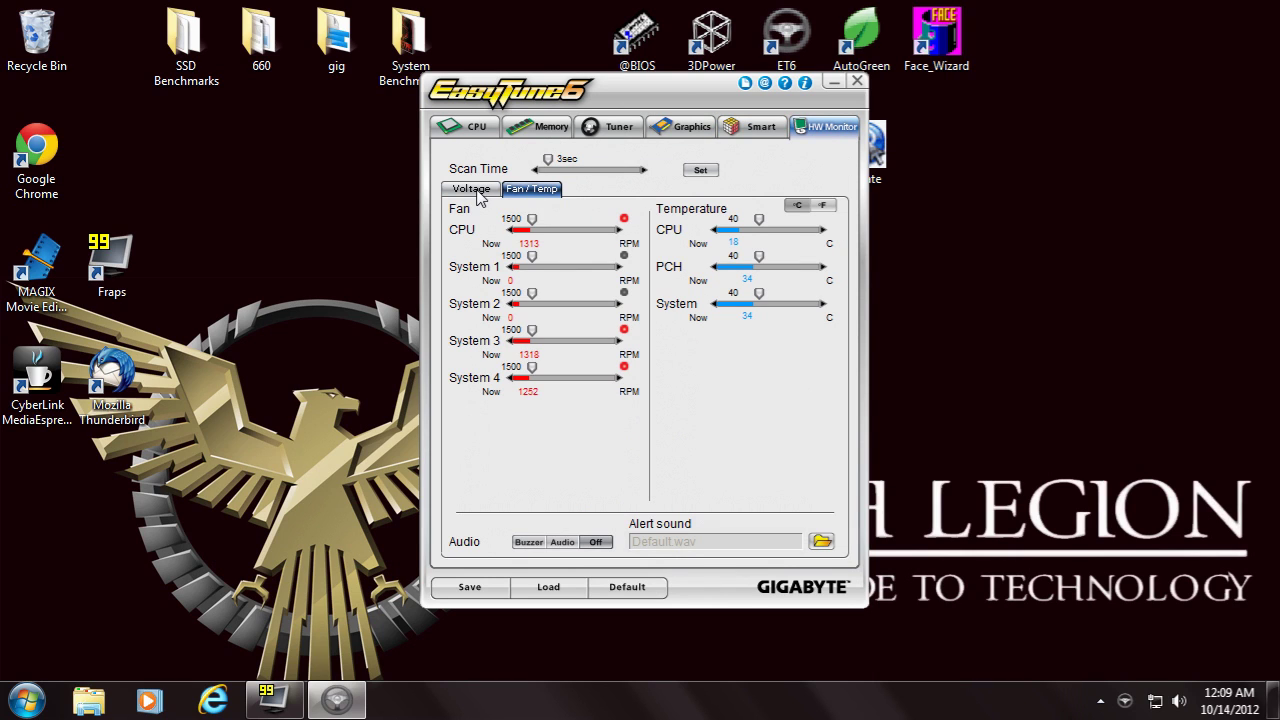
{"action": "left_click", "coordinate": [475, 192]}
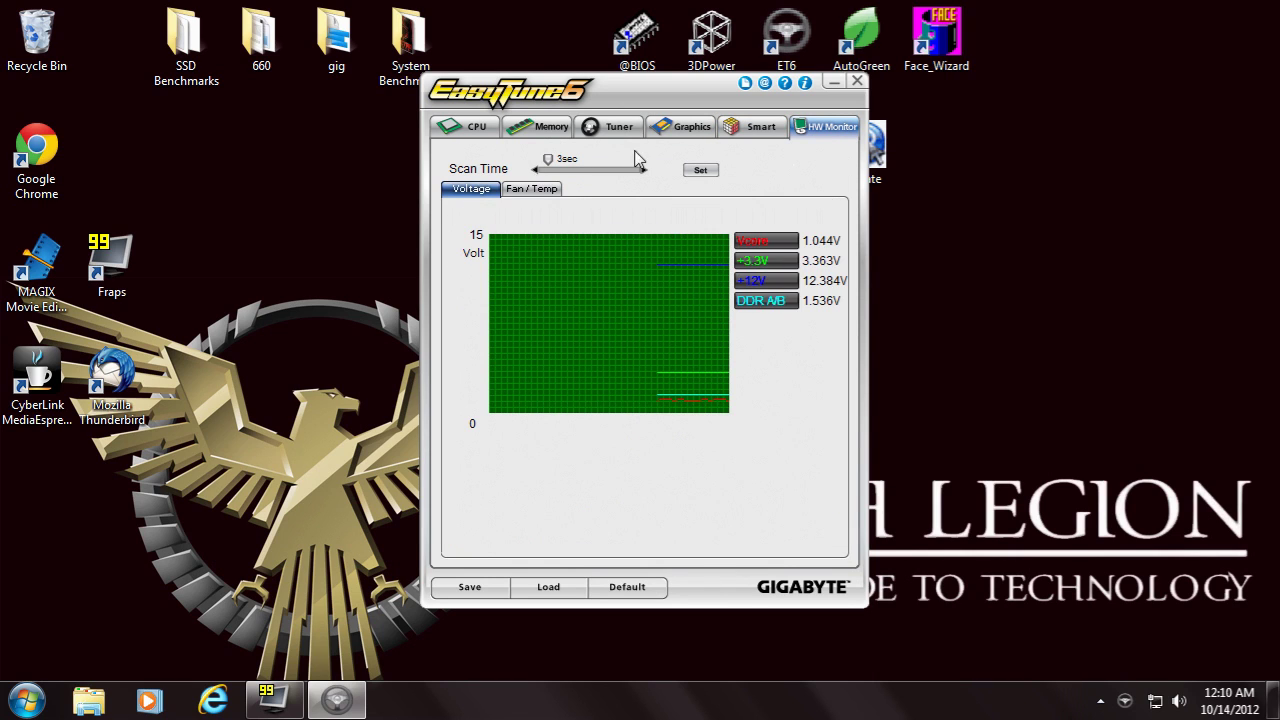
{"action": "left_click", "coordinate": [856, 82]}
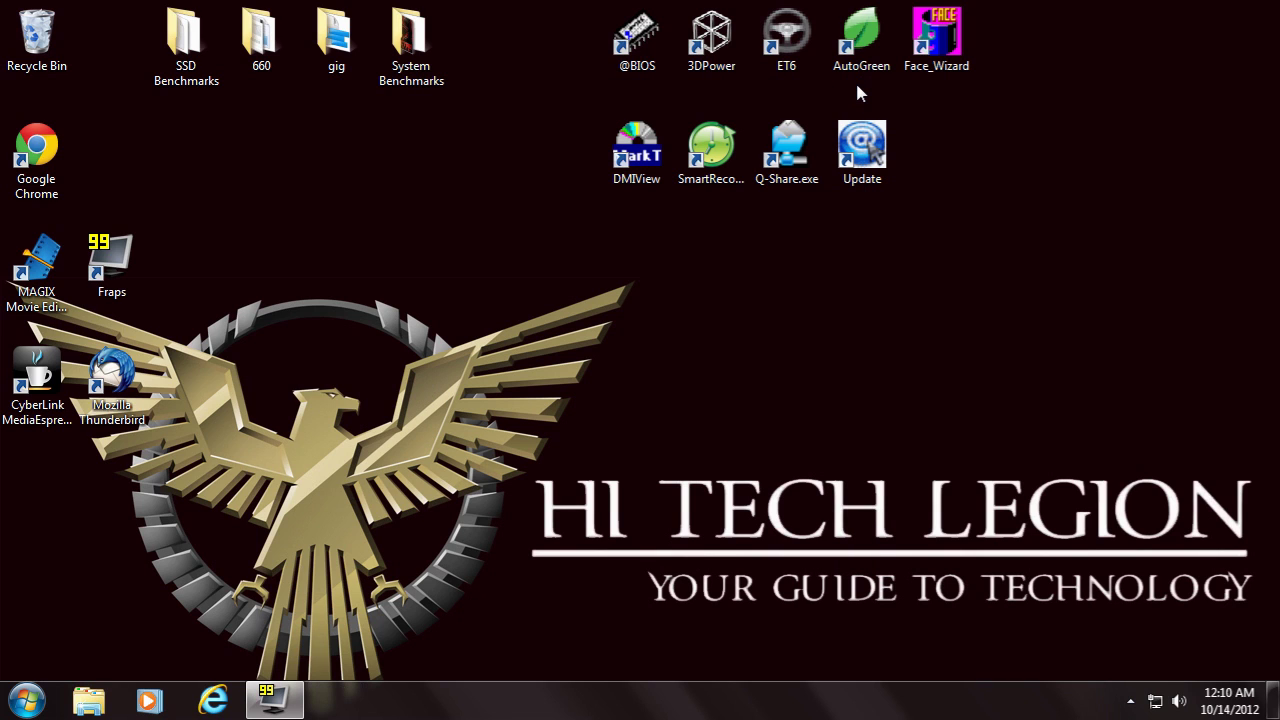
- Launch AutoGreen, show its window, examine the Bluetooth device configuration and other settings, and exit it
{"action": "double_click", "coordinate": [858, 50]}
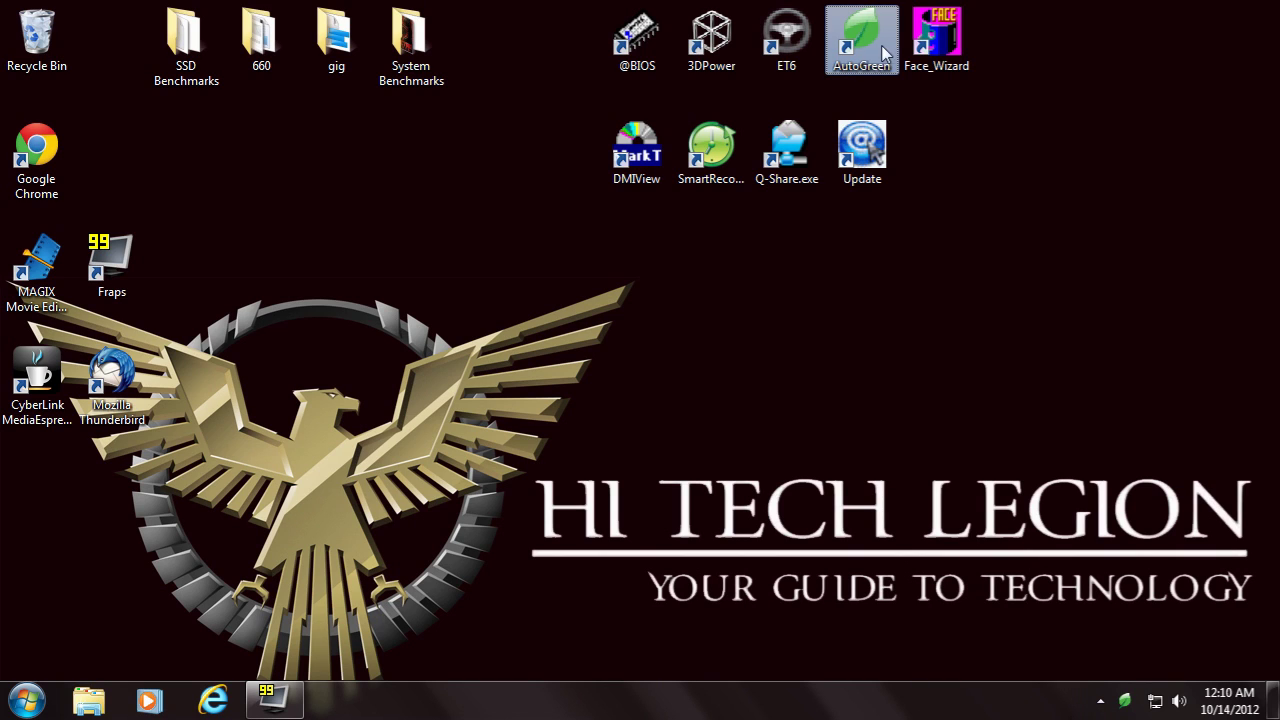
{"action": "right_click", "coordinate": [1124, 701]}
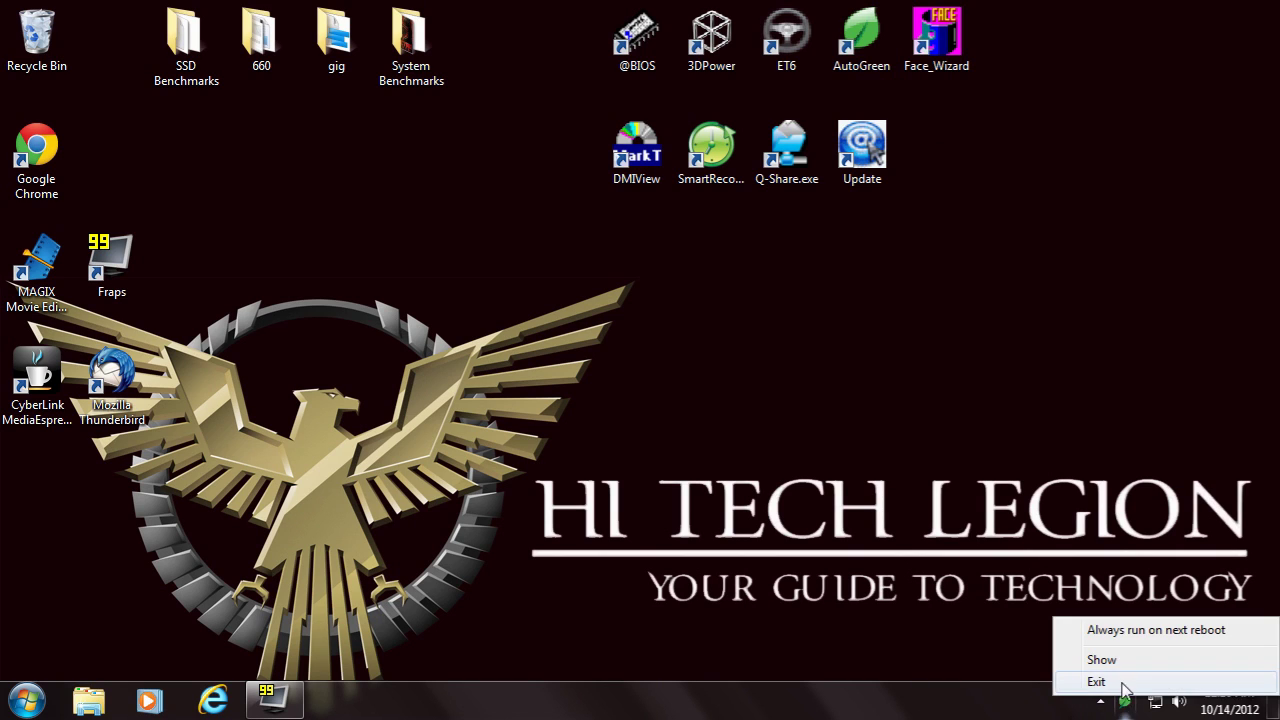
{"action": "left_click", "coordinate": [1120, 663]}
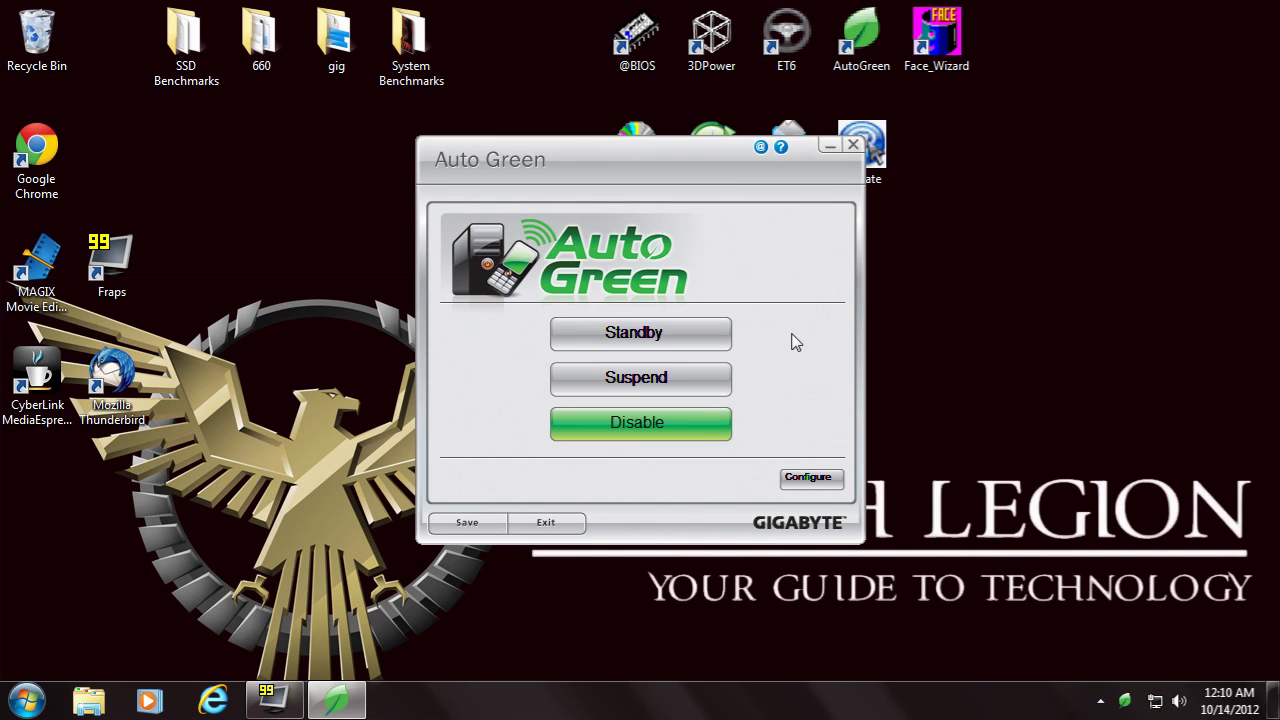
{"action": "left_click", "coordinate": [808, 477]}
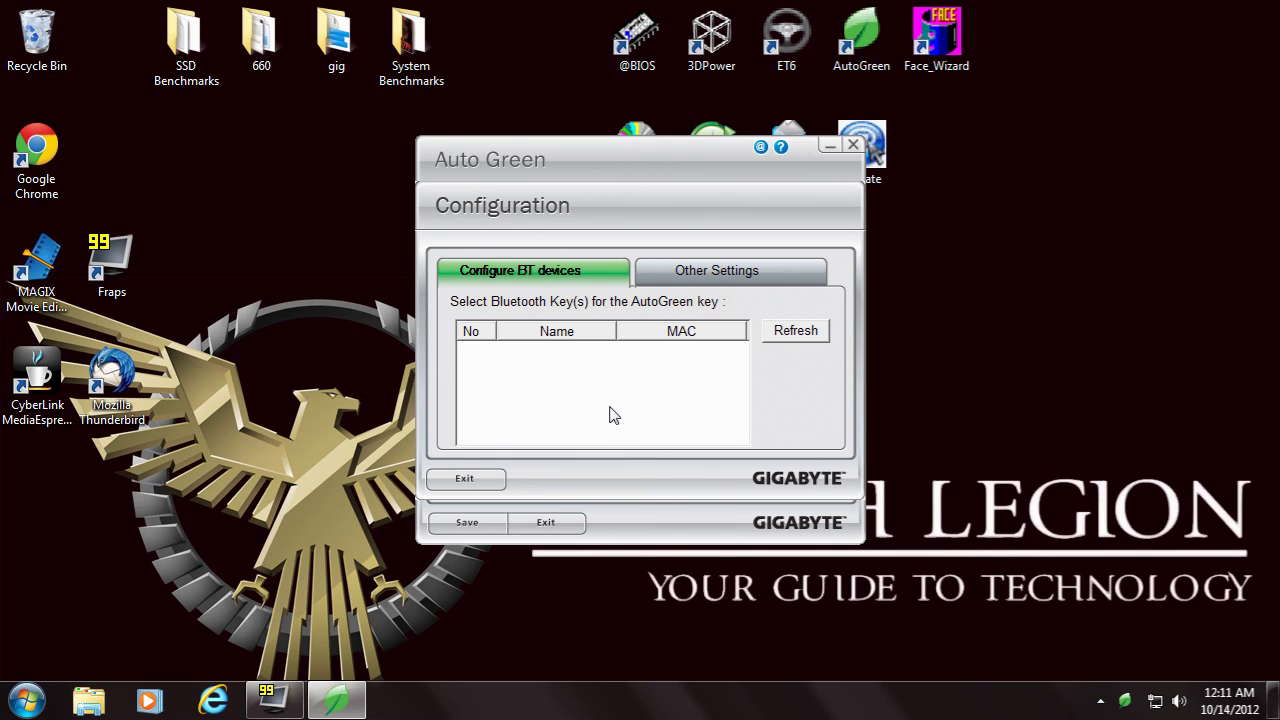
{"action": "left_click", "coordinate": [700, 272]}
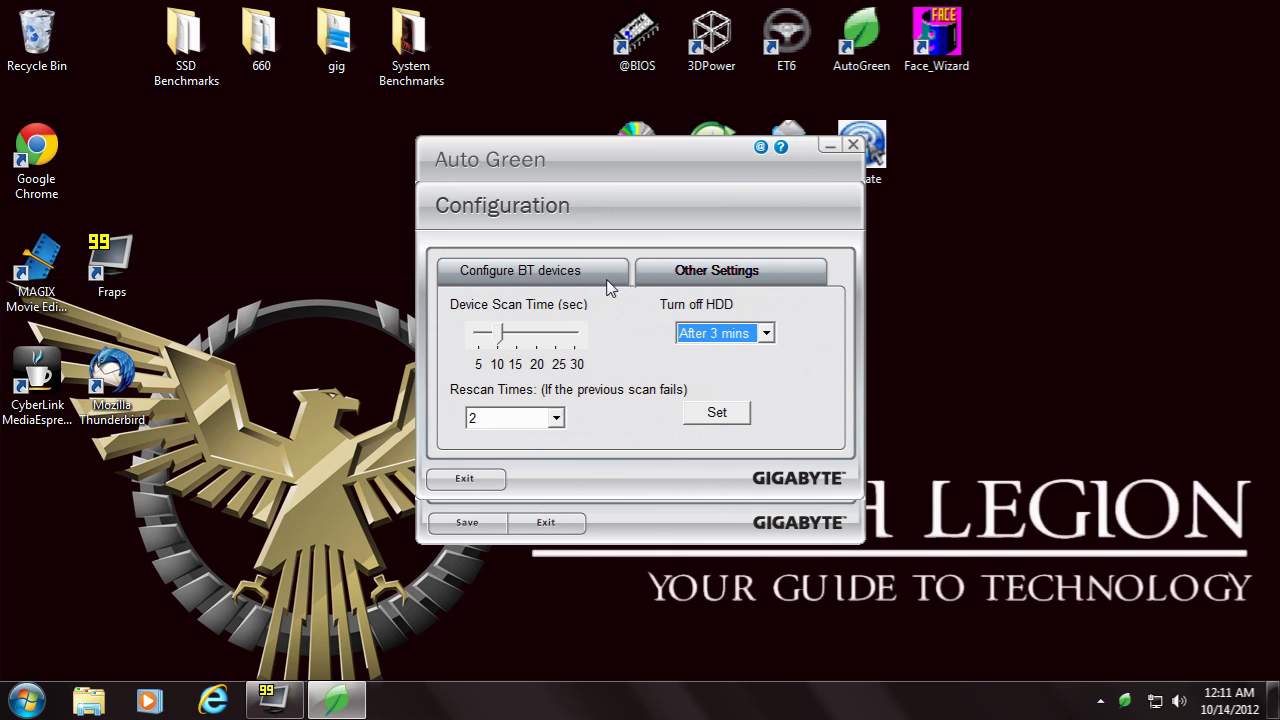
{"action": "left_click", "coordinate": [532, 270]}
{"action": "left_click", "coordinate": [478, 478]}
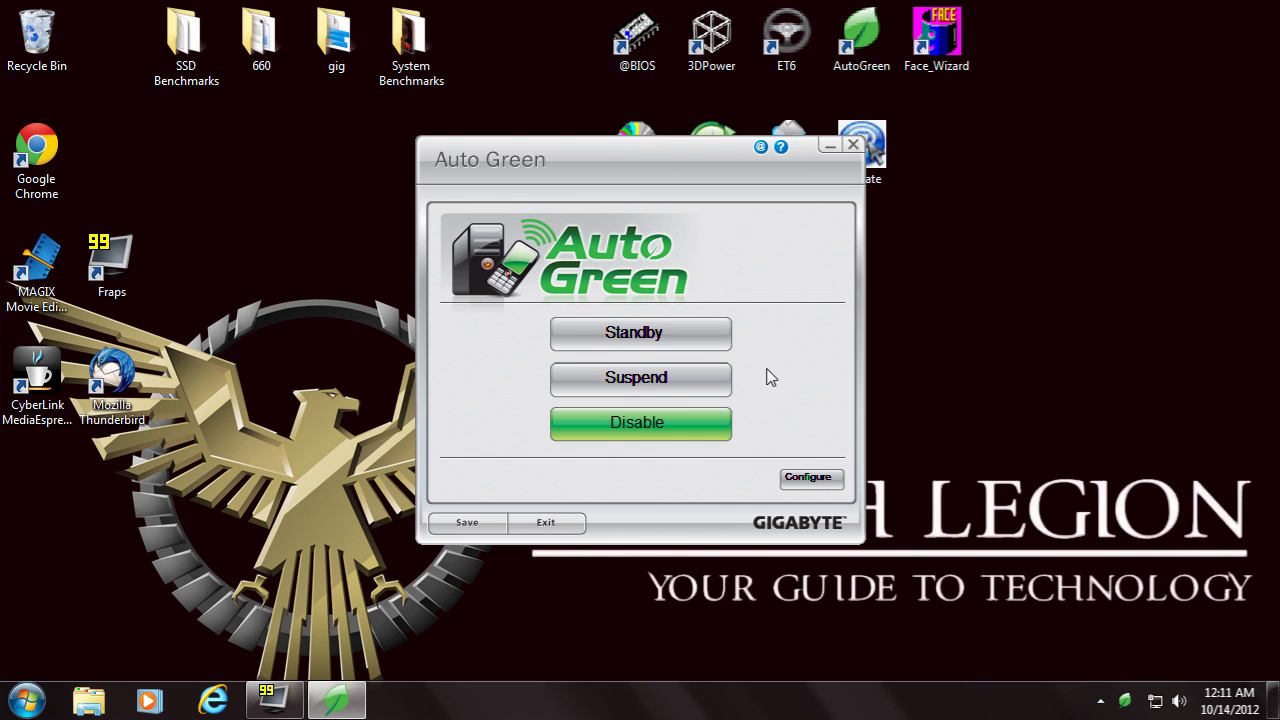
{"action": "left_click", "coordinate": [546, 524]}
- Launch Face Wizard, view its BIOS source and boot image options, and close it
{"action": "double_click", "coordinate": [936, 38]}
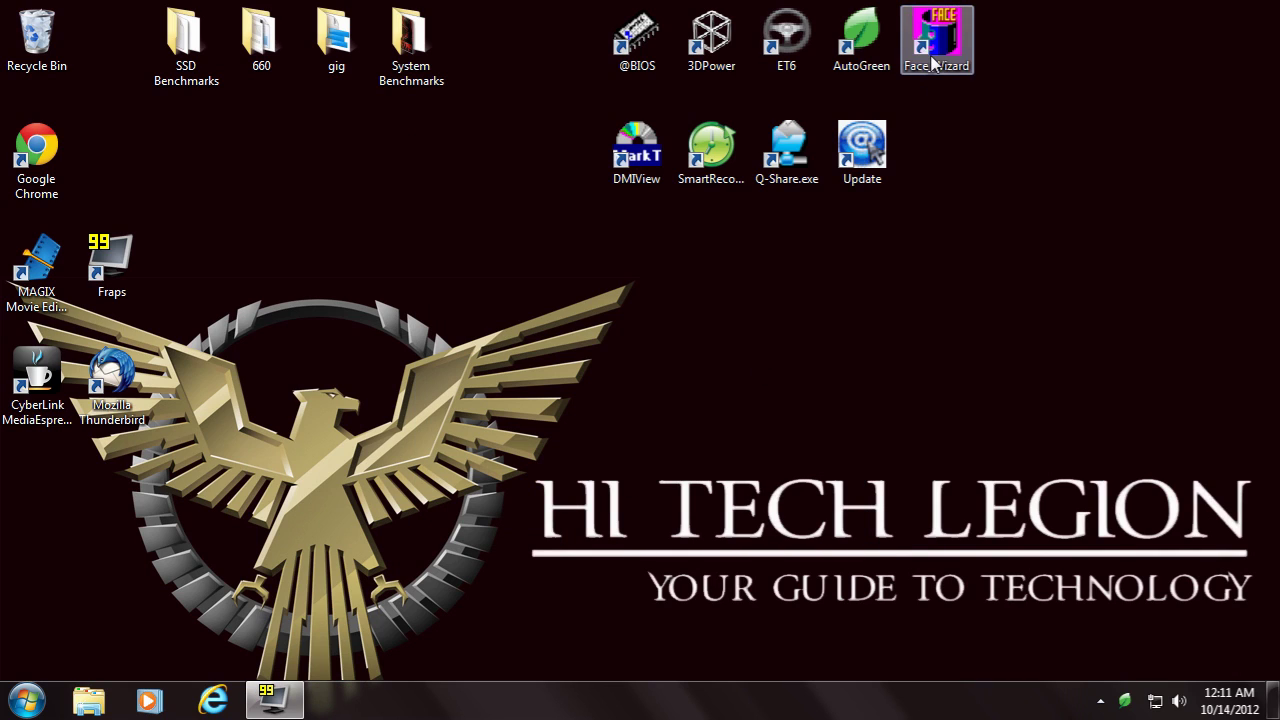
{"action": "left_click", "coordinate": [723, 407]}
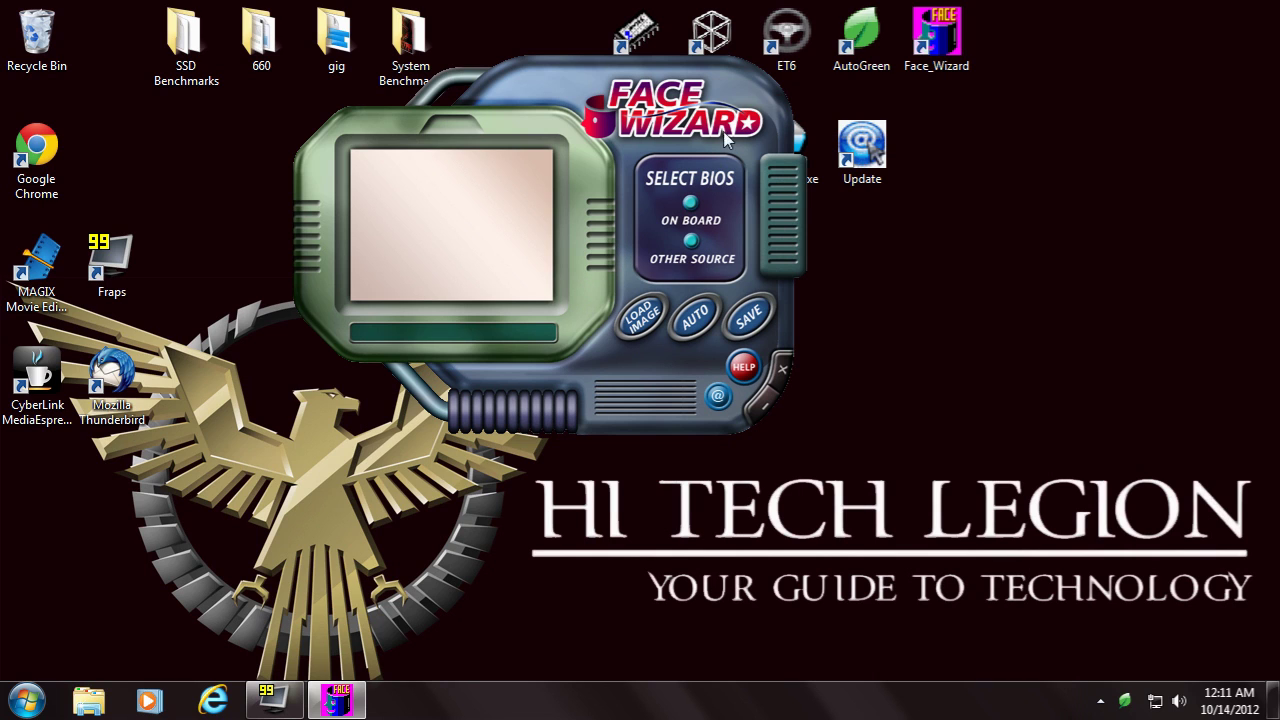
{"action": "left_click", "coordinate": [768, 286]}
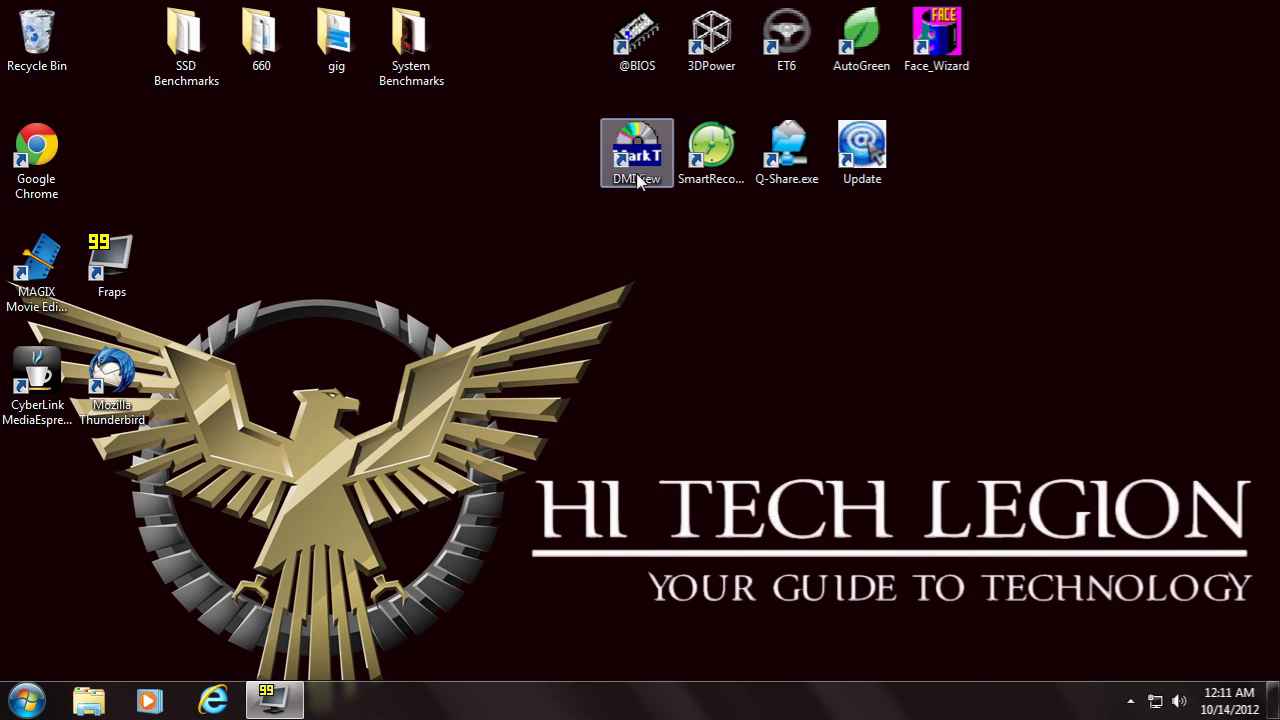
- Launch DMIView, view the Base Board Information (Type 2) details and the other DMI entries, and close it
{"action": "double_click", "coordinate": [637, 176]}
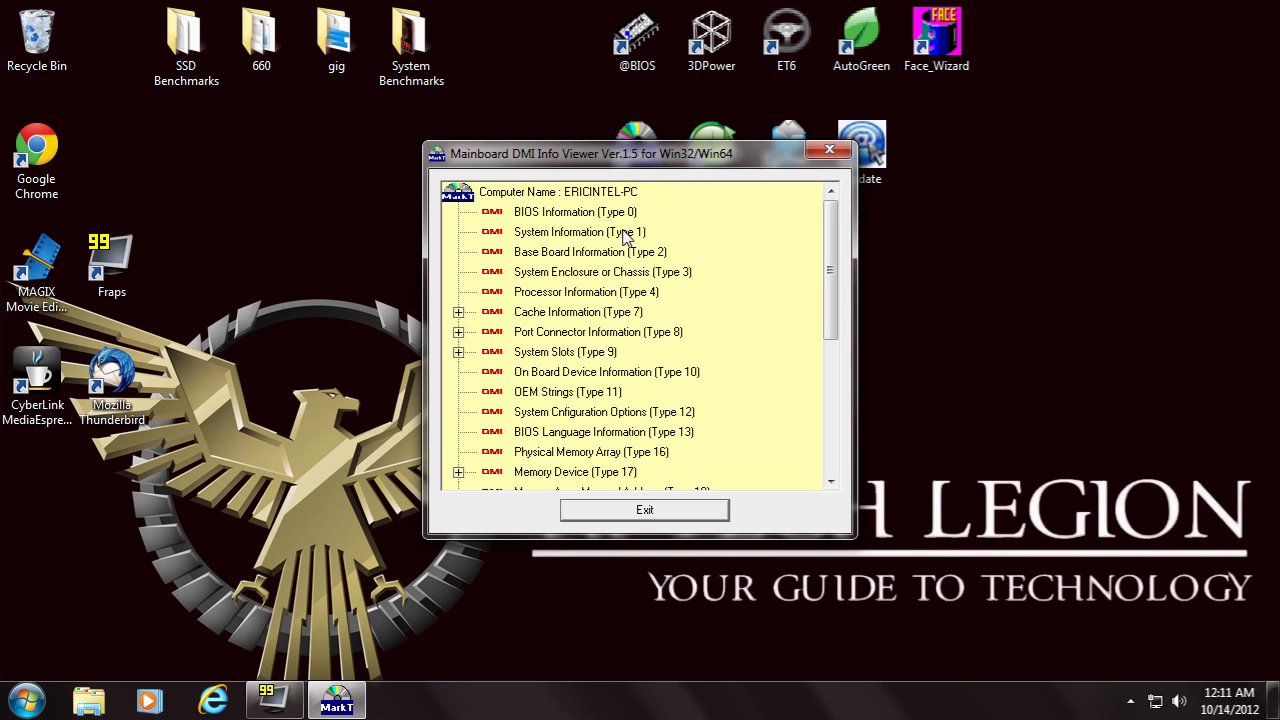
{"action": "left_click", "coordinate": [601, 253]}
{"action": "double_click", "coordinate": [525, 258]}
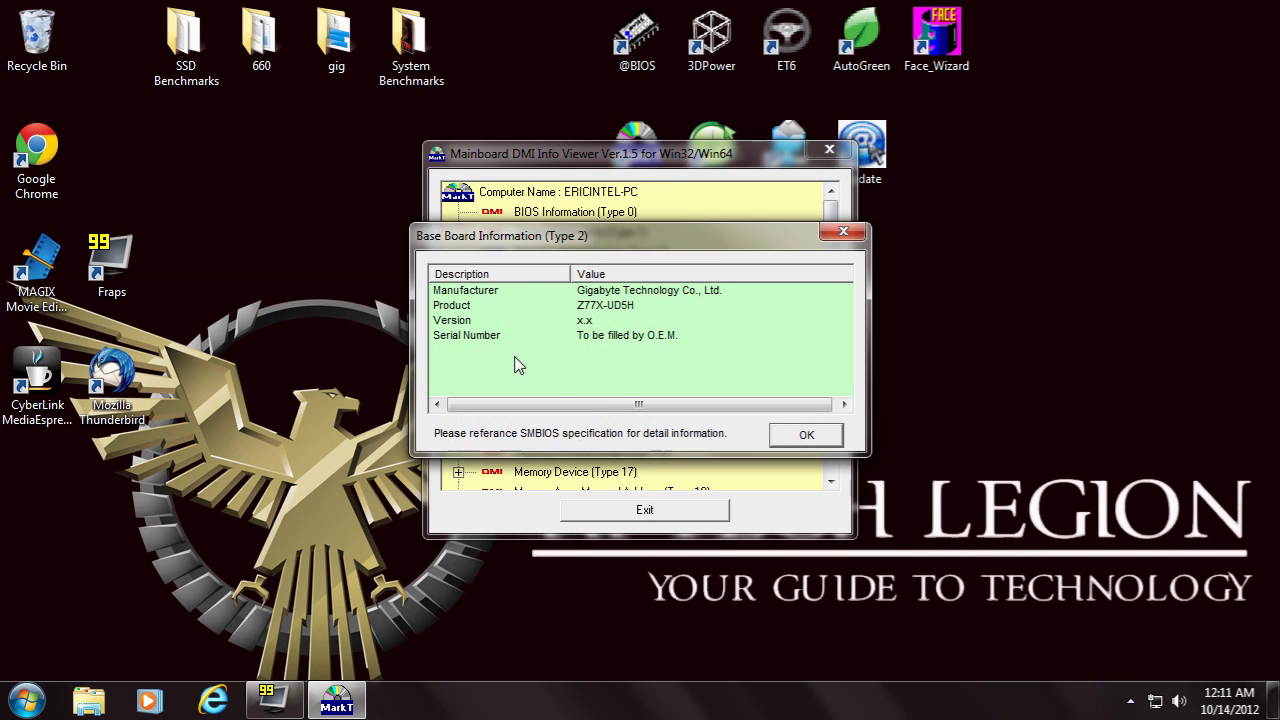
{"action": "left_click", "coordinate": [805, 435]}
{"action": "scroll", "coordinate": [605, 355], "scroll_direction": "down", "scroll_amount": 2}
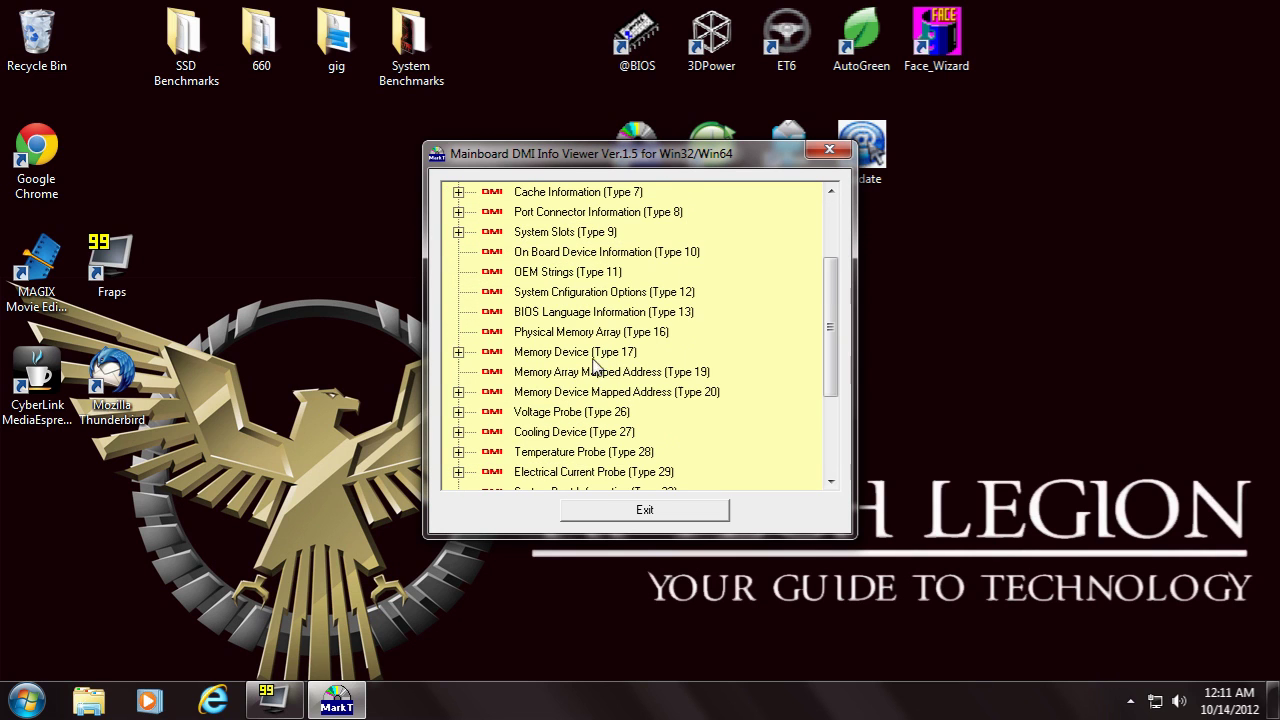
{"action": "left_click", "coordinate": [829, 150]}
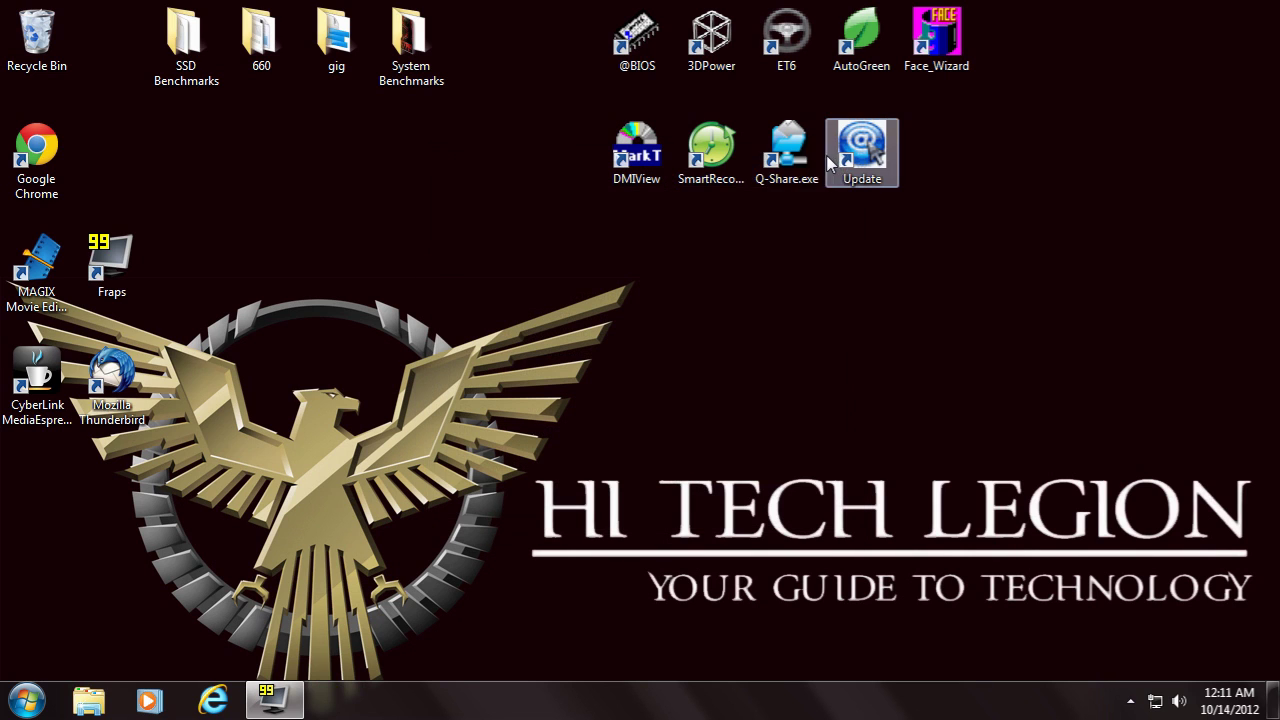
- Launch Smart Recovery 2 and examine the backup source and destination settings, leaving them without changes
{"action": "double_click", "coordinate": [690, 187]}
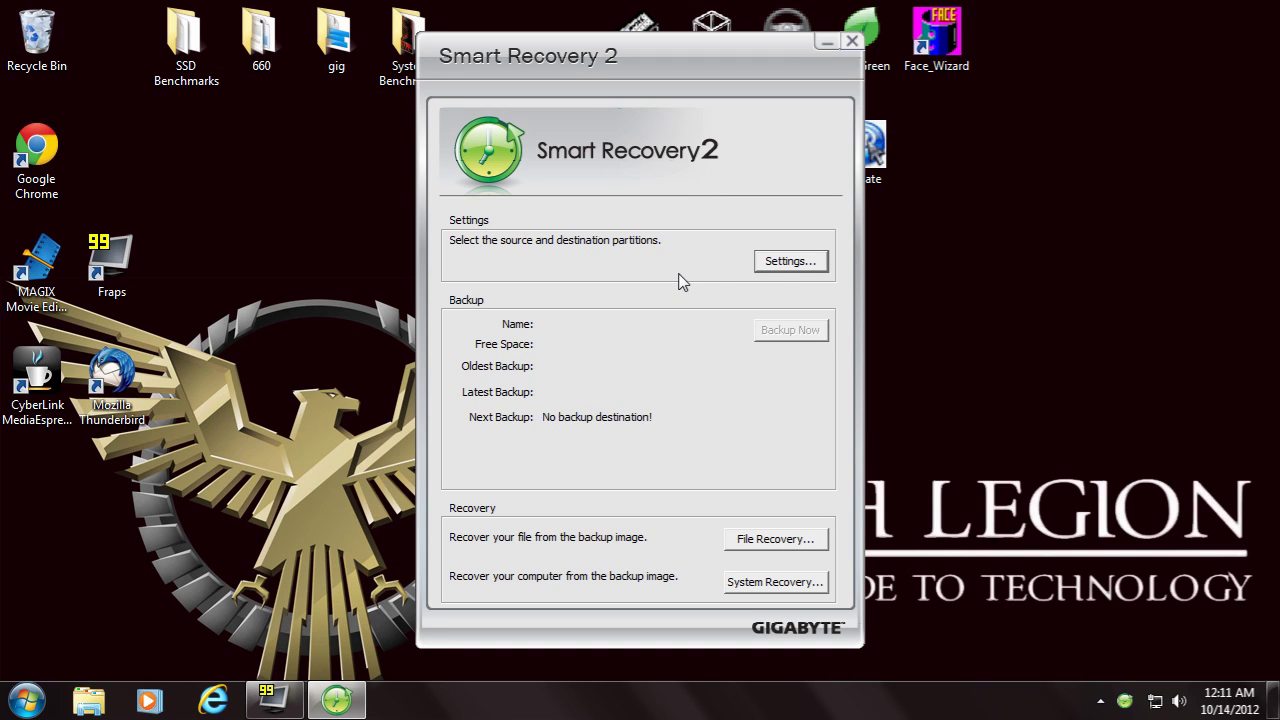
{"action": "left_click", "coordinate": [791, 261]}
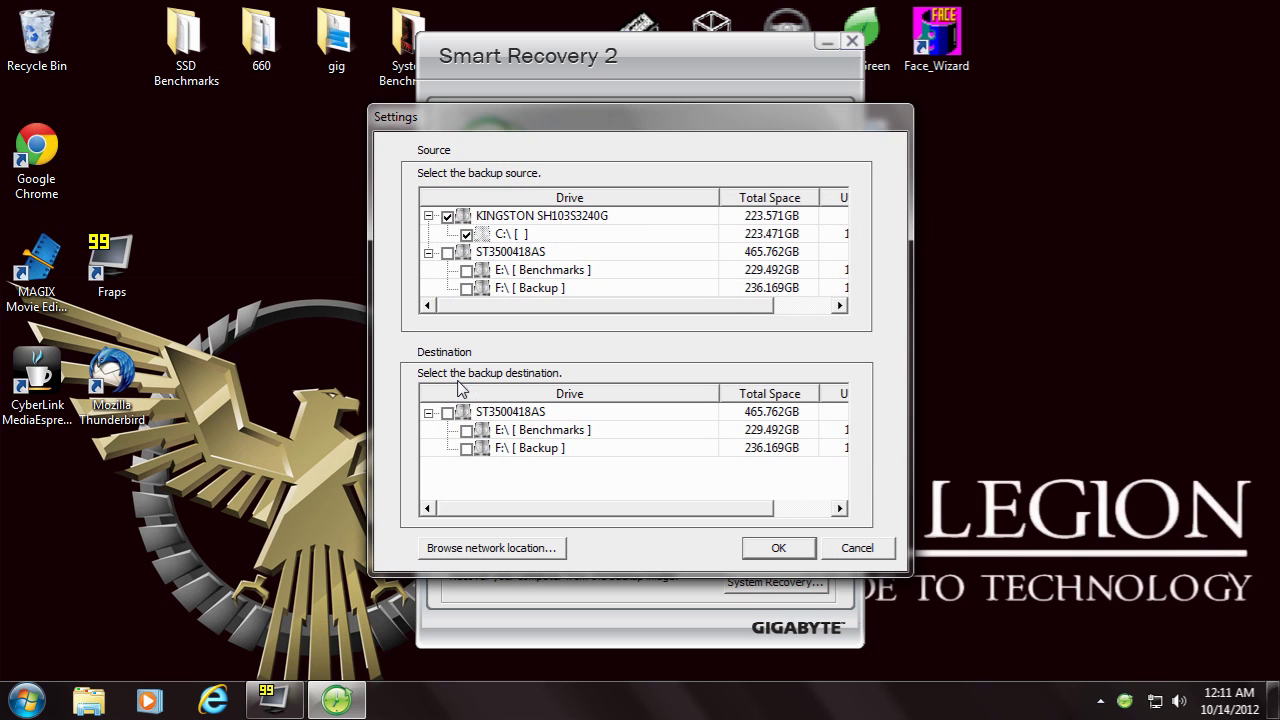
{"action": "left_click", "coordinate": [856, 548]}
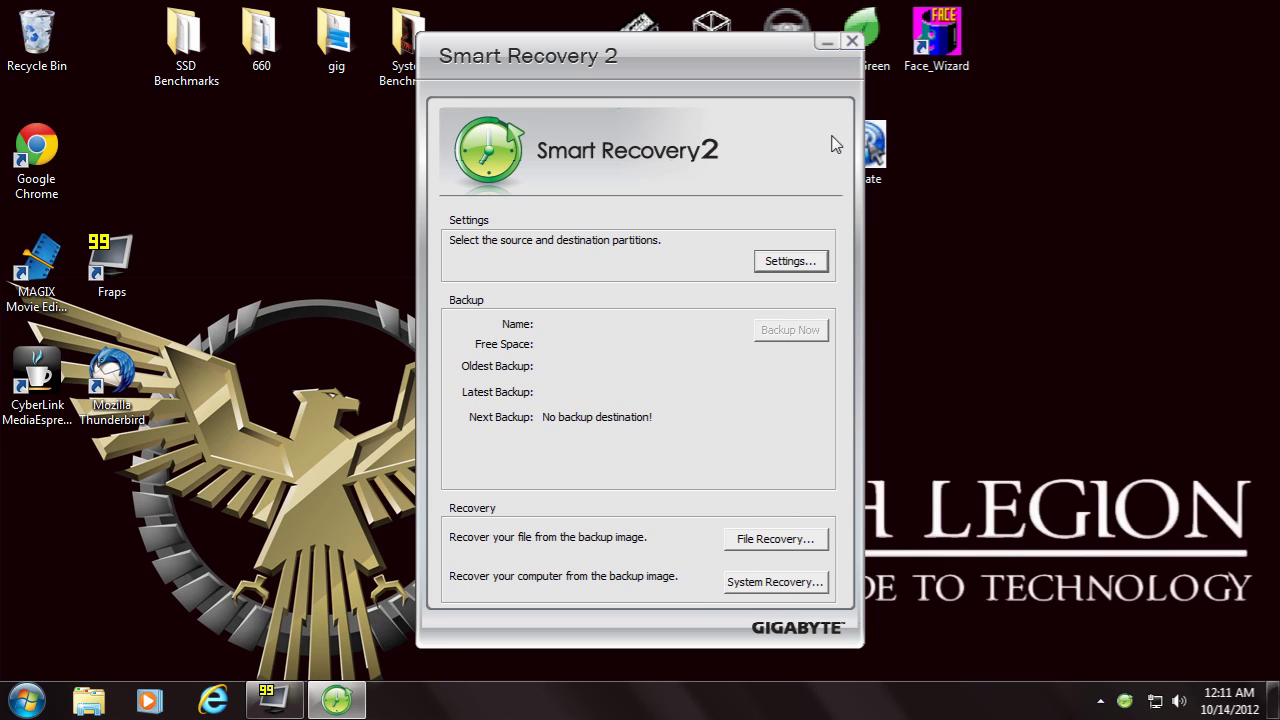
- Close Smart Recovery 2, then launch Q-Share and view its connection and shared folder options from the notification area
{"action": "left_click", "coordinate": [851, 43]}
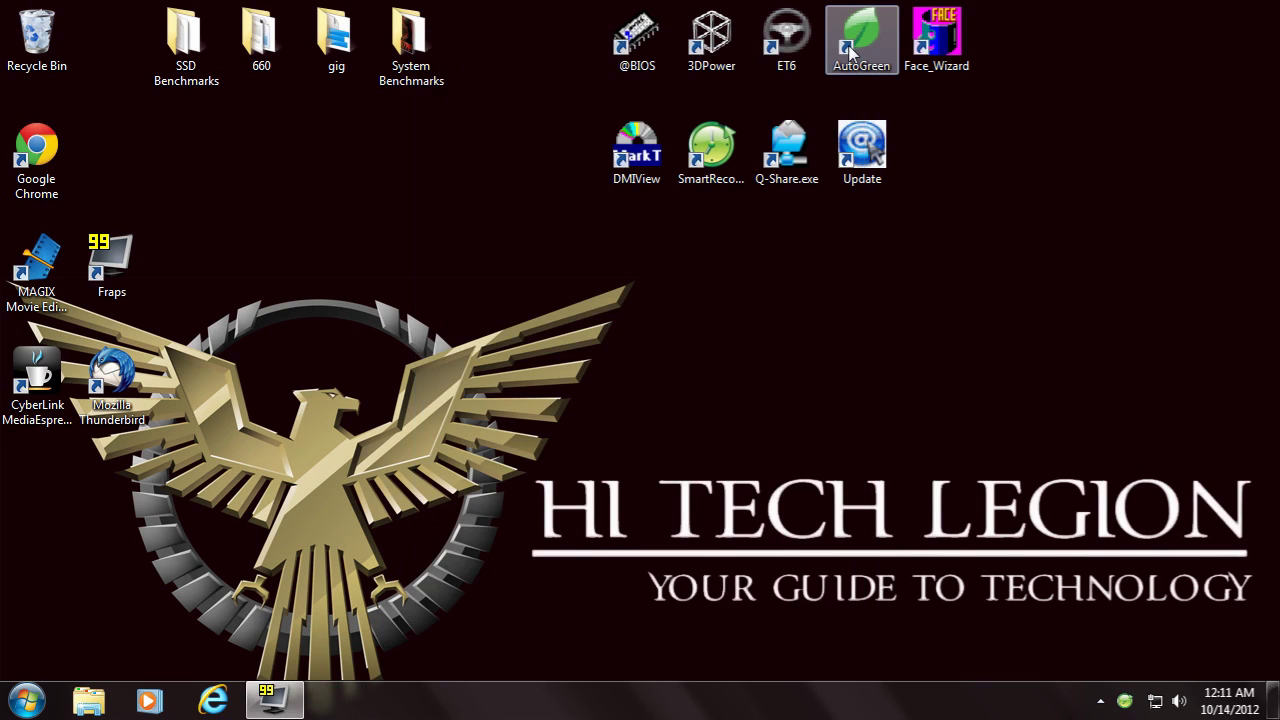
{"action": "double_click", "coordinate": [778, 178]}
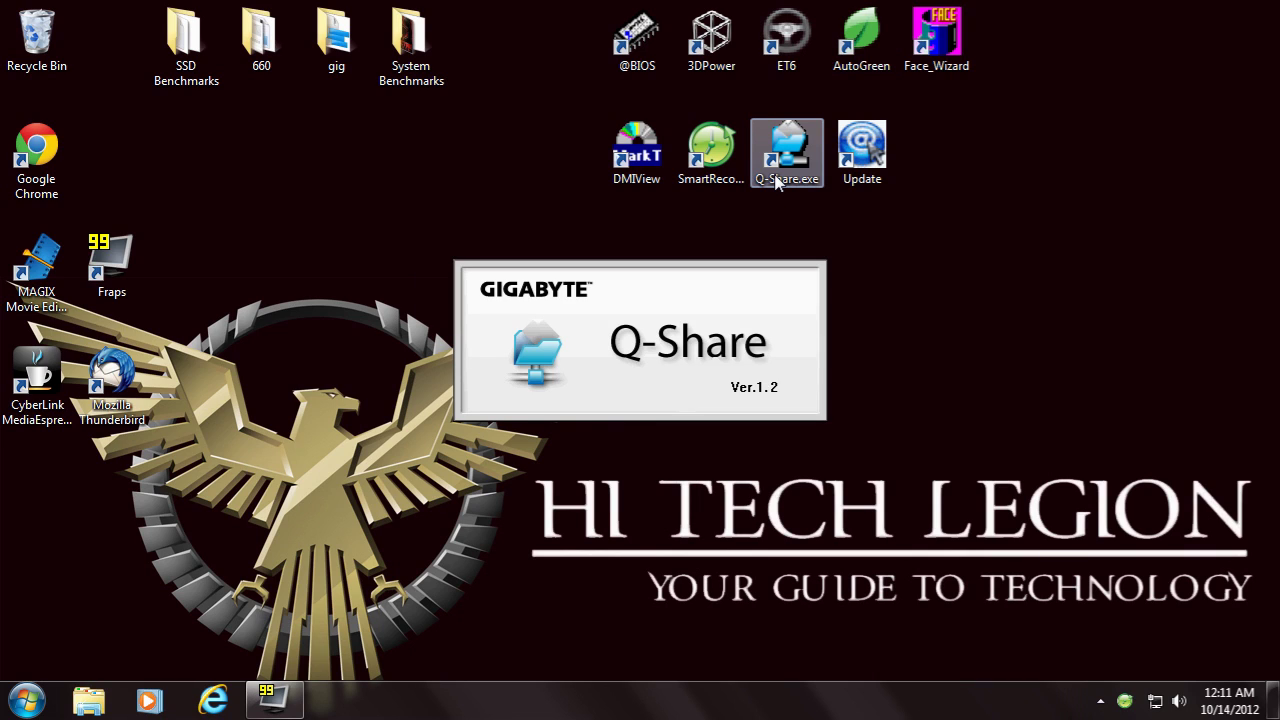
{"action": "left_click", "coordinate": [1100, 701]}
{"action": "right_click", "coordinate": [1082, 601]}
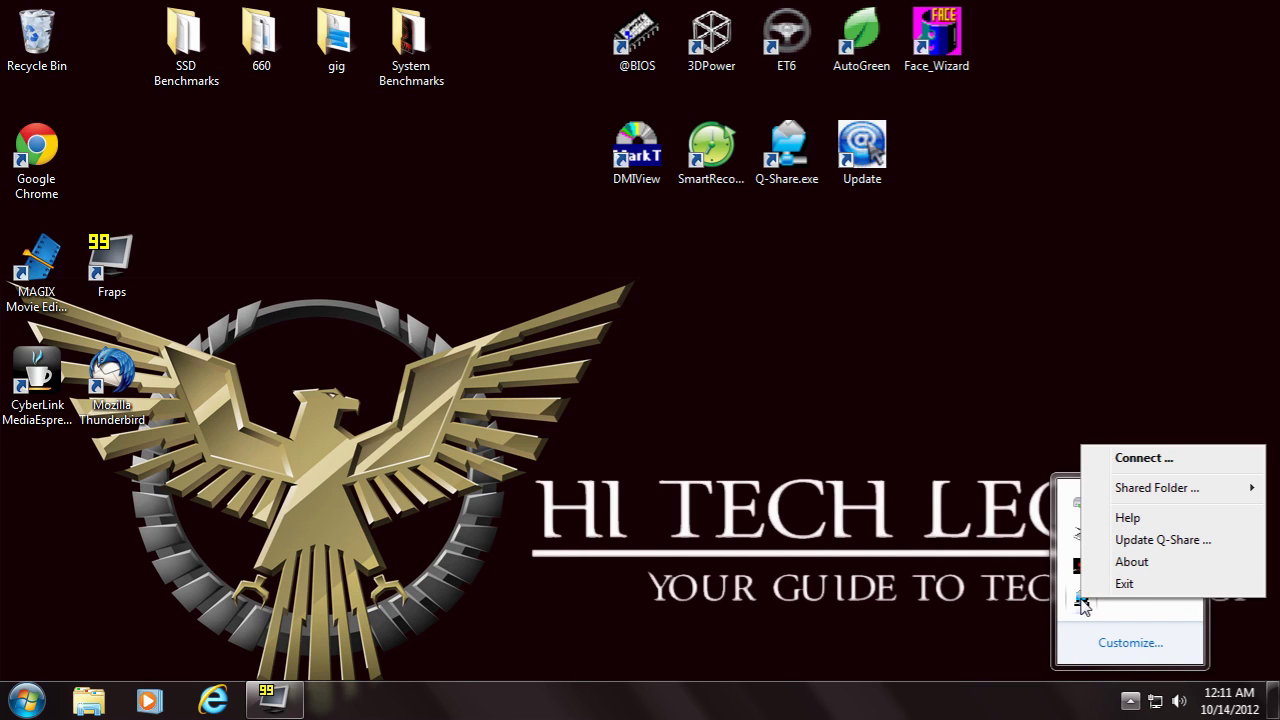
{"action": "mouse_move", "coordinate": [1178, 491]}
{"action": "left_click", "coordinate": [998, 472]}
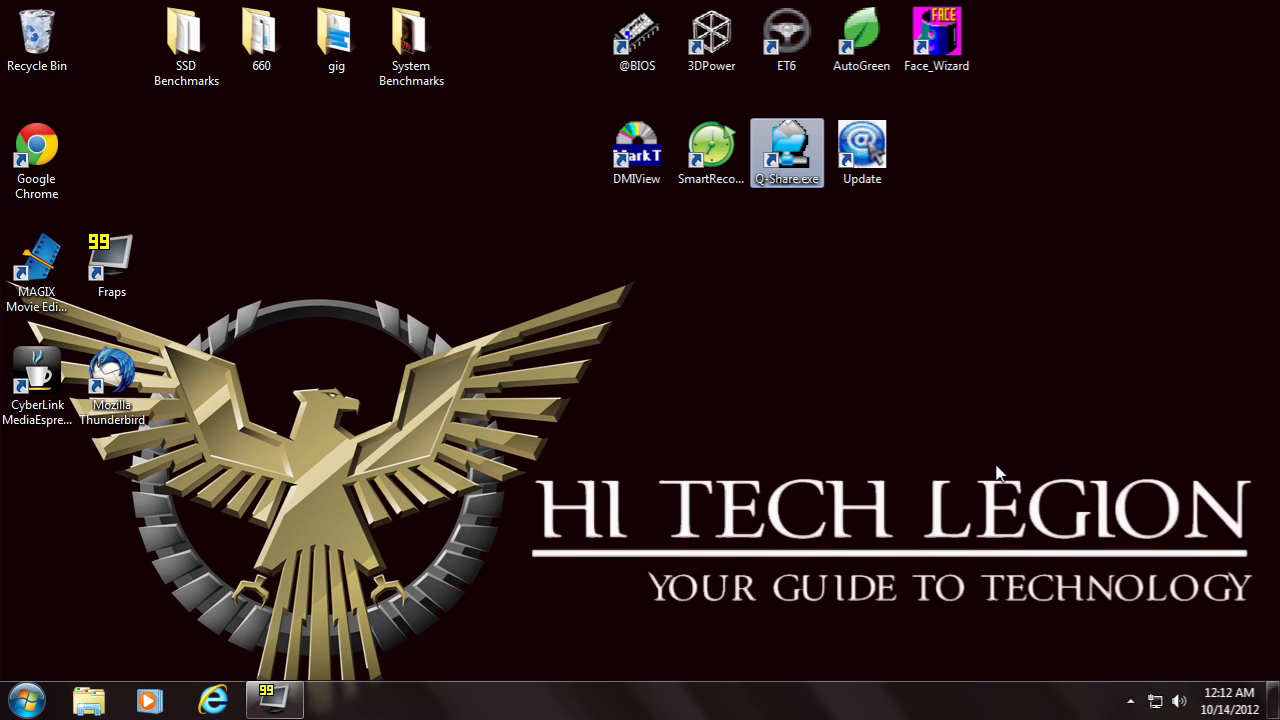
- Launch the GIGABYTE Update utility, view its automatic update schedule options, and cancel without changes
{"action": "left_click", "coordinate": [857, 186]}
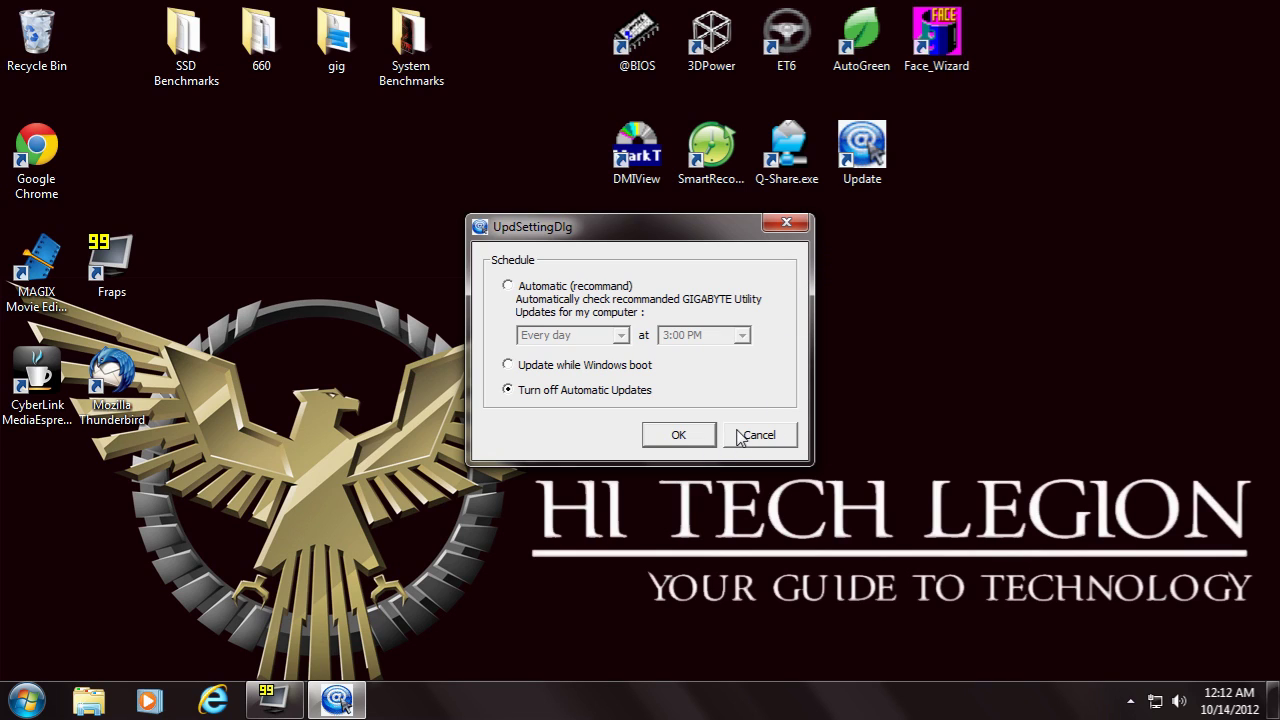
{"action": "left_click", "coordinate": [739, 434]}
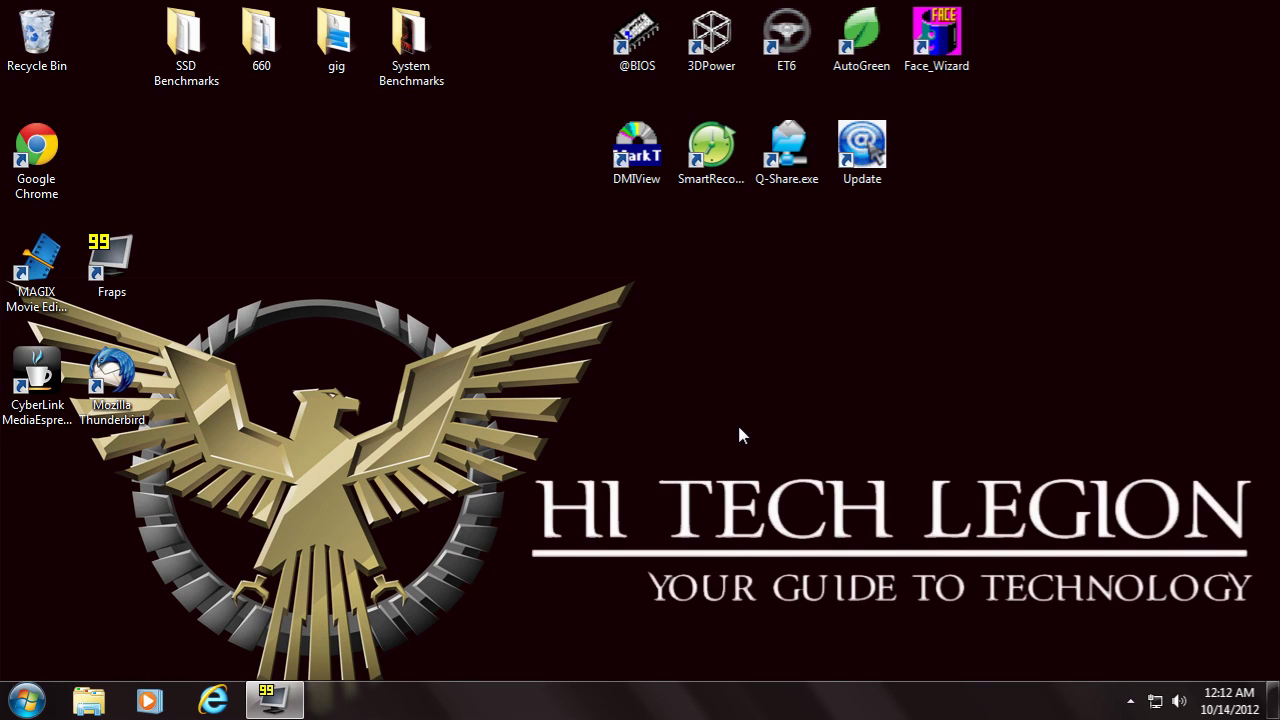